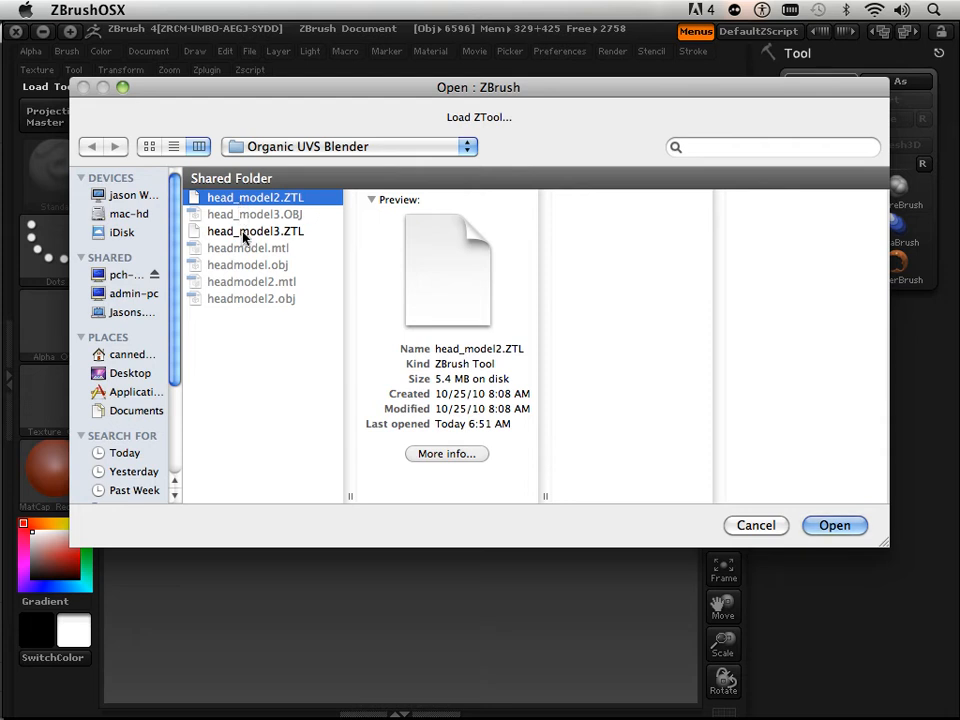
# Step: Load the head_model3.ZTL tool, draw the head on the canvas and enter Edit mode
pyautogui.doubleClick(240, 231)
pyautogui.moveTo(390, 416); pyautogui.dragTo(296, 251)
pyautogui.click(259, 115)
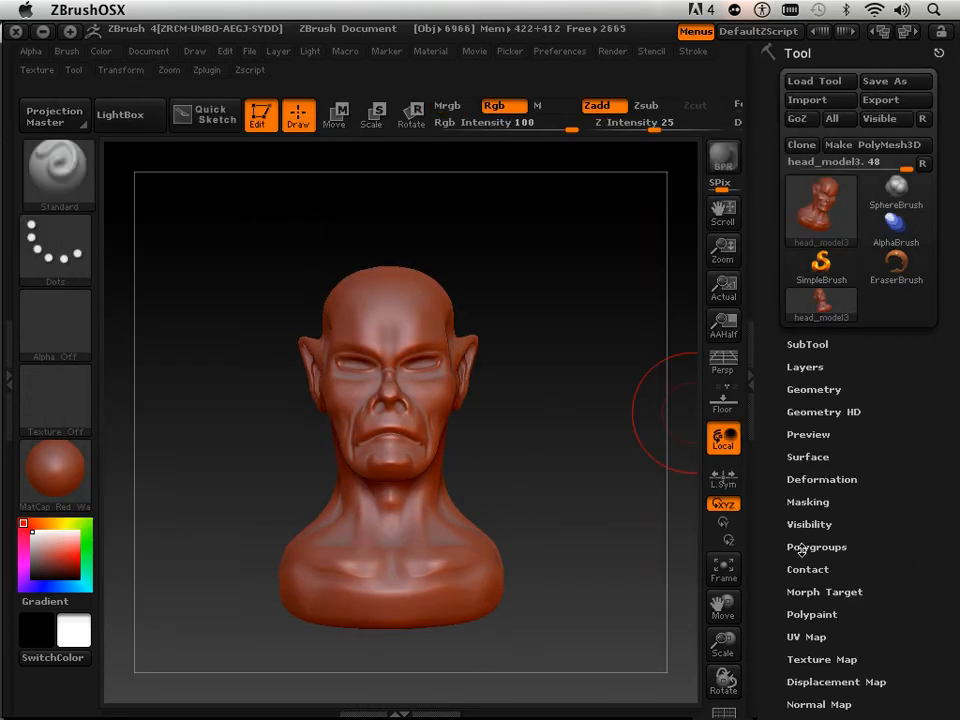
# Step: Turn on the head's polygon wireframe display and lower its geometry to subdivision level 1
pyautogui.moveTo(723, 645); pyautogui.dragTo(722, 718)
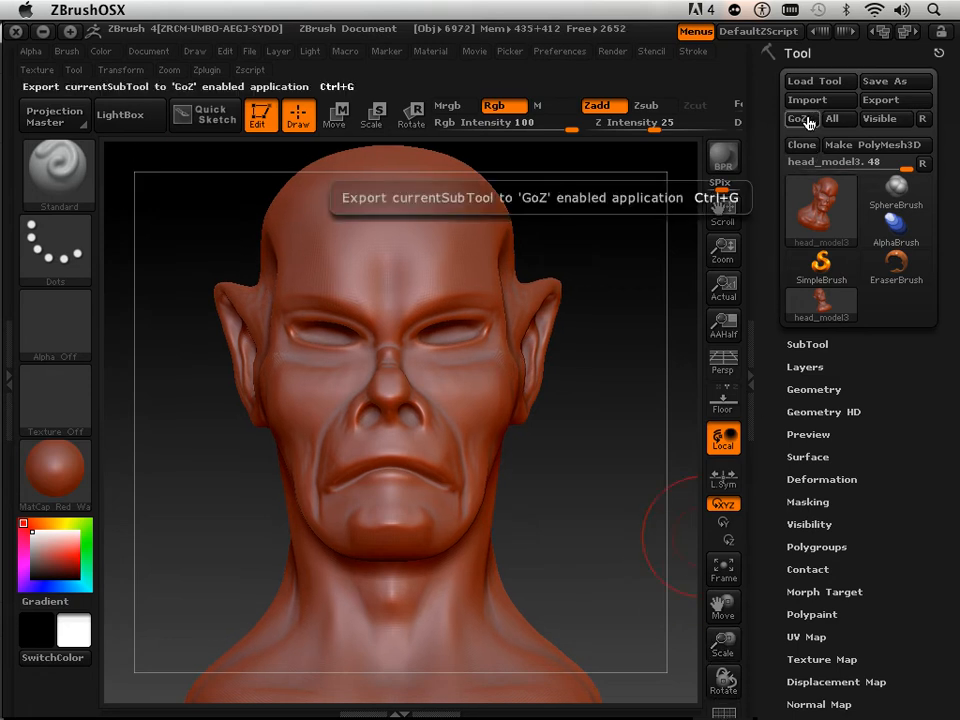
pyautogui.click(723, 713)
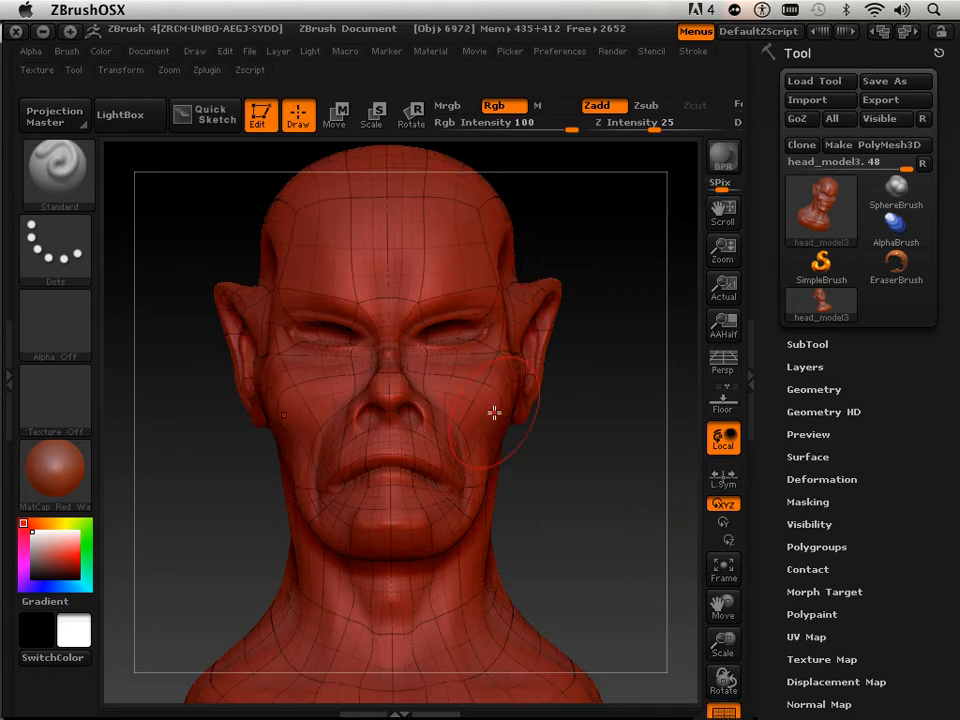
pyautogui.click(813, 388)
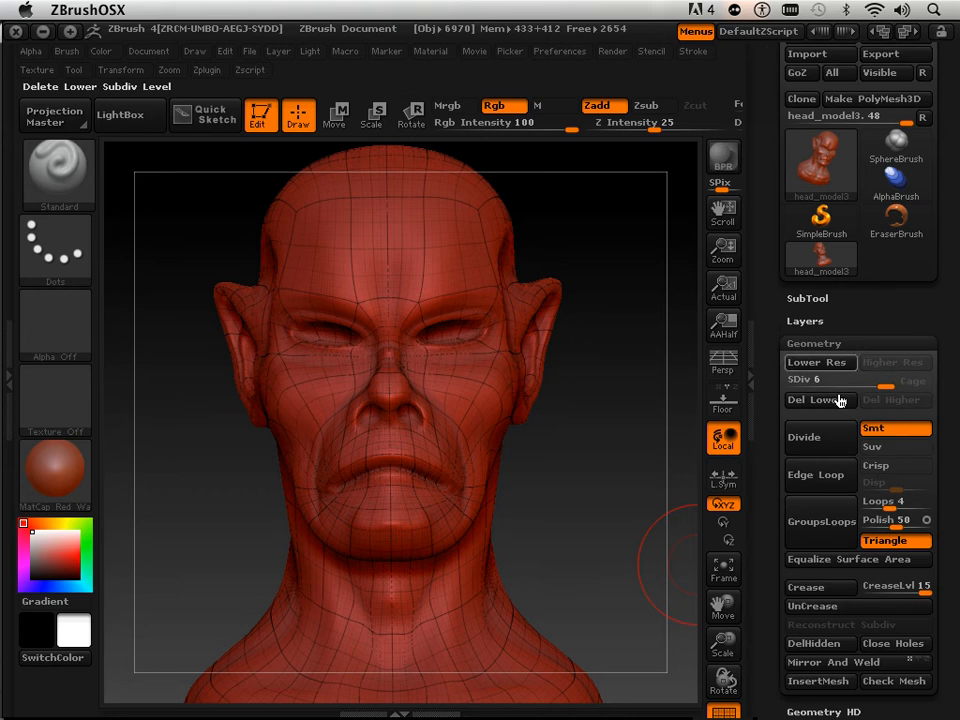
pyautogui.moveTo(857, 367); pyautogui.dragTo(686, 381)
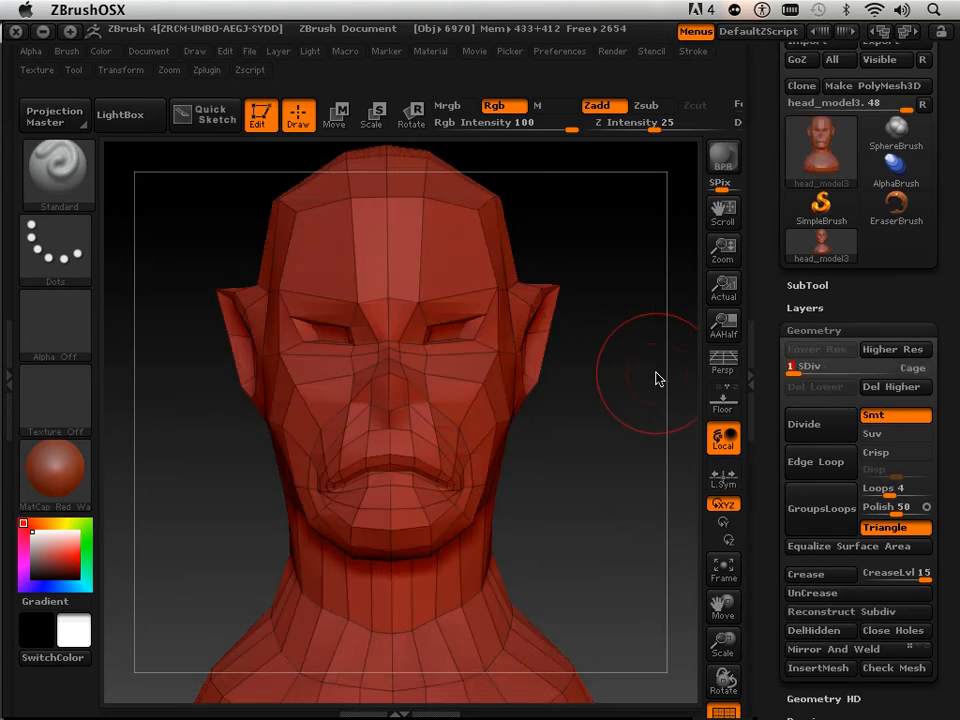
pyautogui.press('shift')
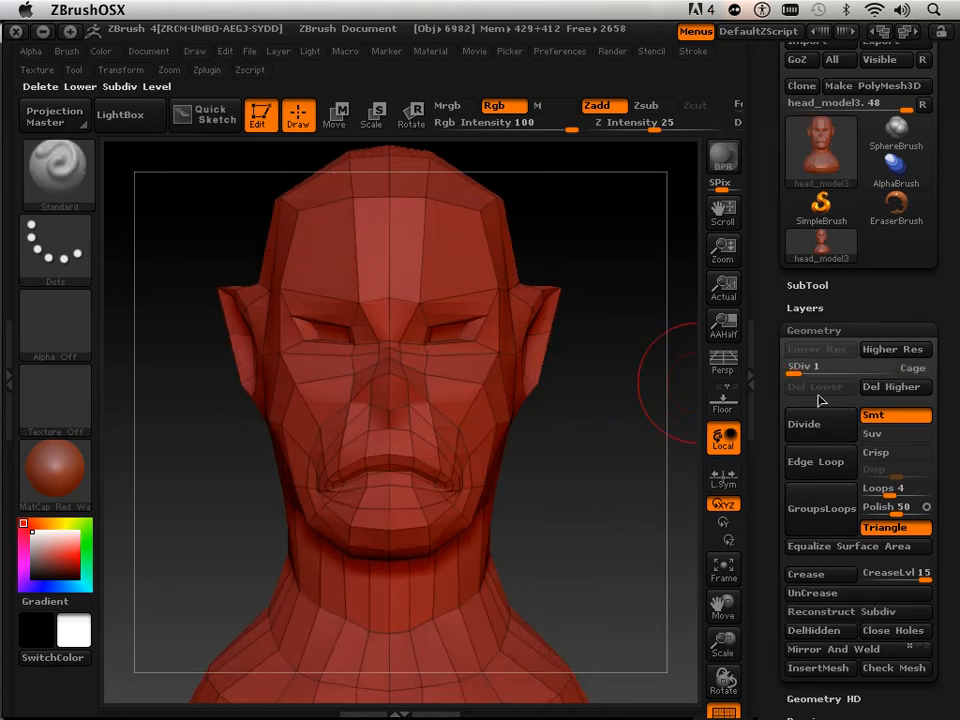
# Step: Compare the head at subdivision level 6 with its base mesh, returning to level 1
pyautogui.click(888, 373)
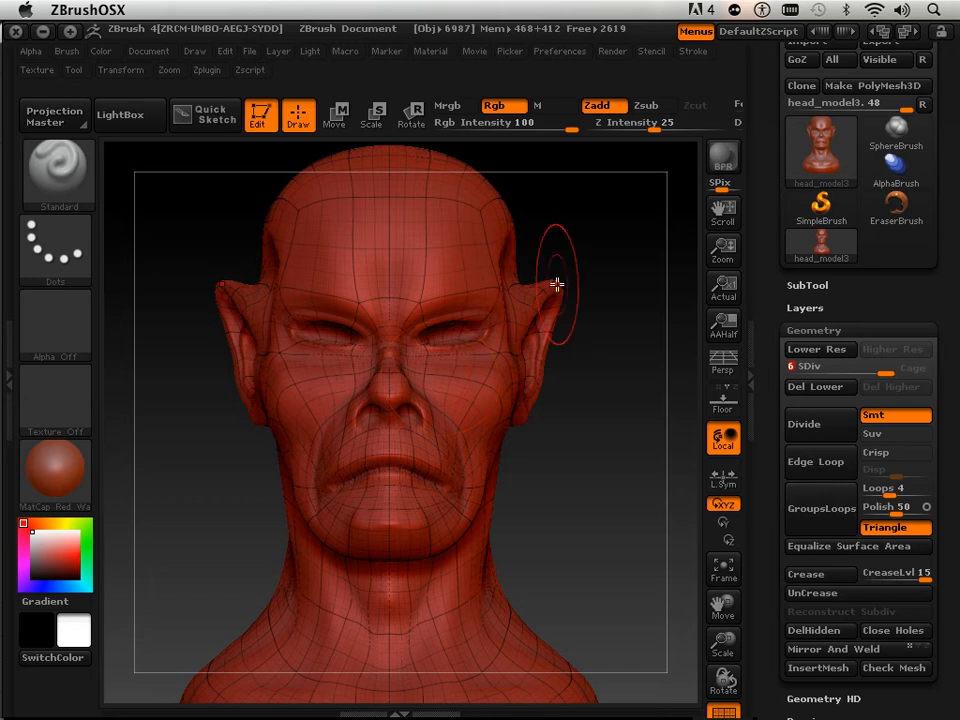
pyautogui.click(792, 368)
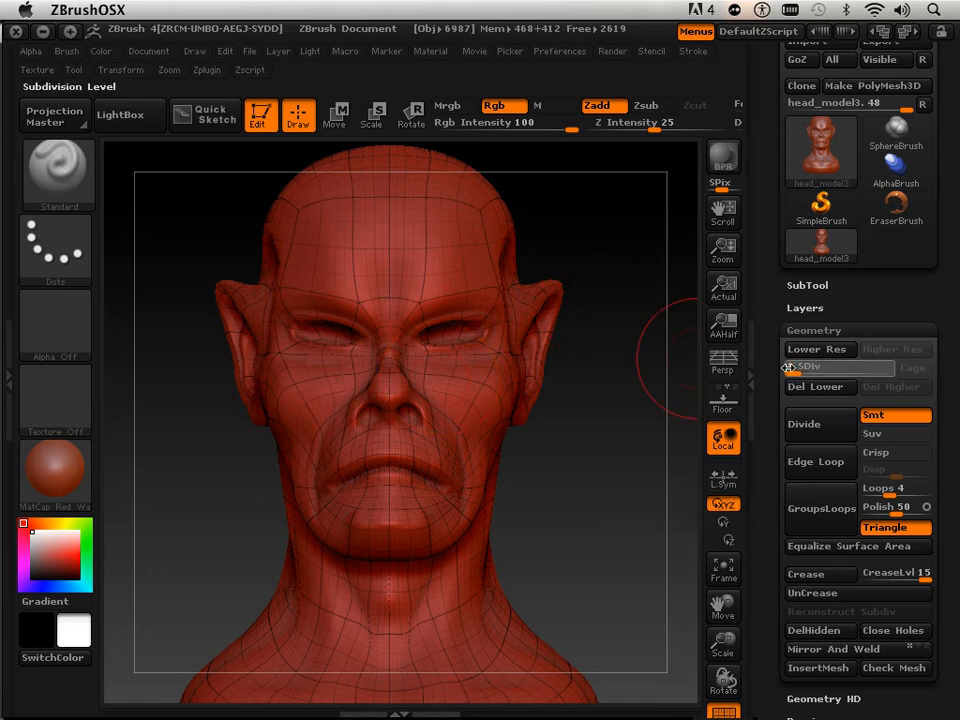
pyautogui.moveTo(656, 360); pyautogui.dragTo(628, 366)
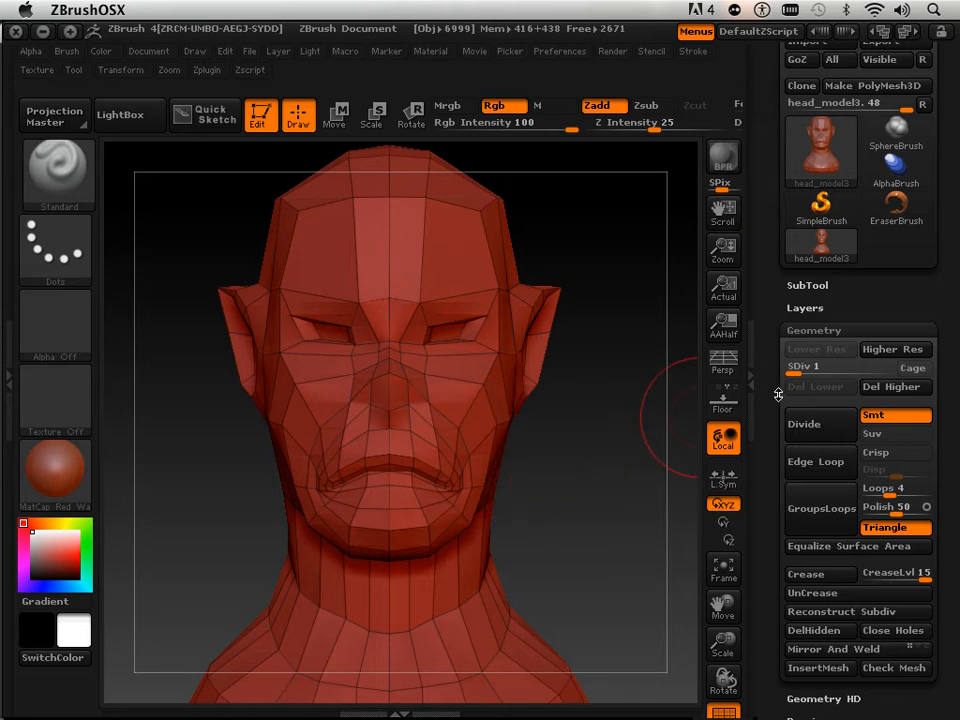
# Step: Configure the mesh export settings by turning off the texture (Txr) and group (Grp) options
pyautogui.scroll(-10, 778, 394)
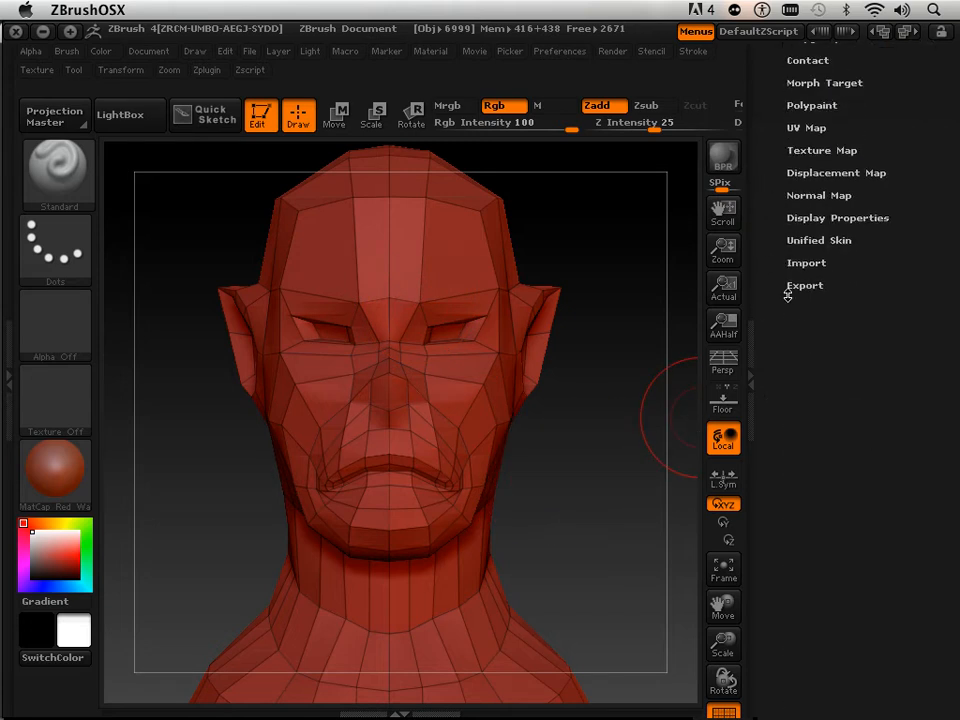
pyautogui.click(797, 285)
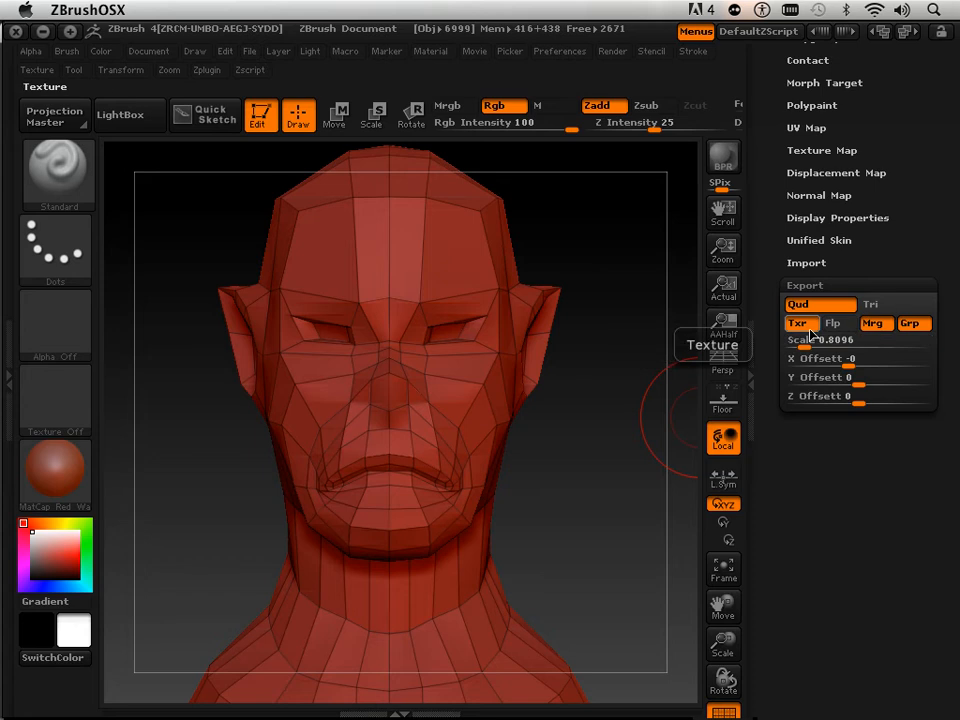
pyautogui.click(809, 330)
pyautogui.click(910, 324)
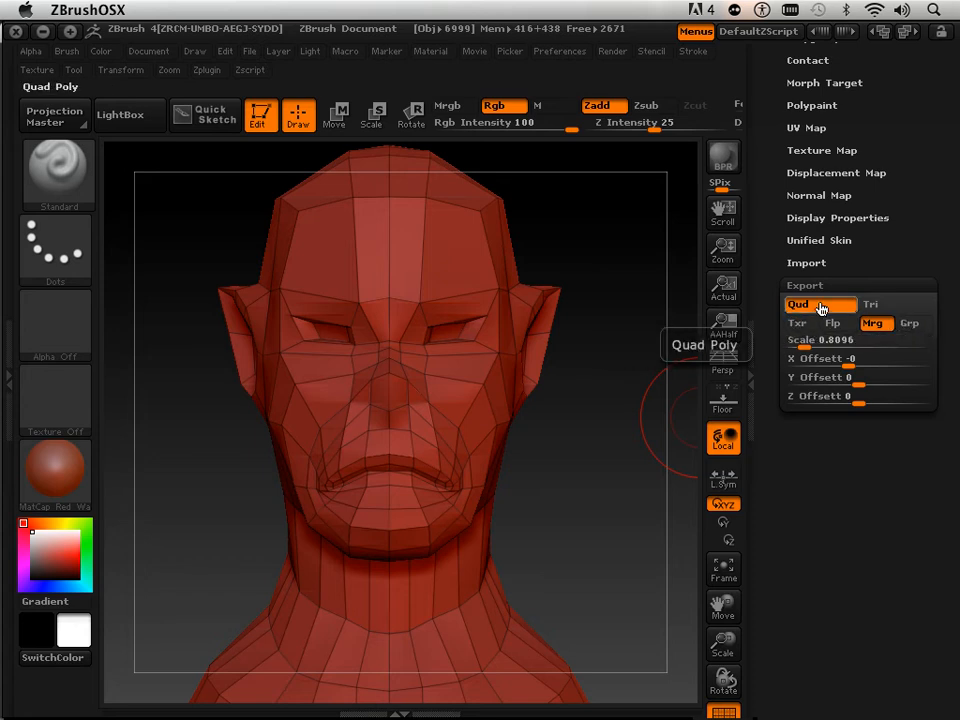
# Step: Export the base head mesh in OBJ format as headmodel.obj in the Organic UVS Blender folder, replacing the existing file
pyautogui.scroll(10, 795, 280)
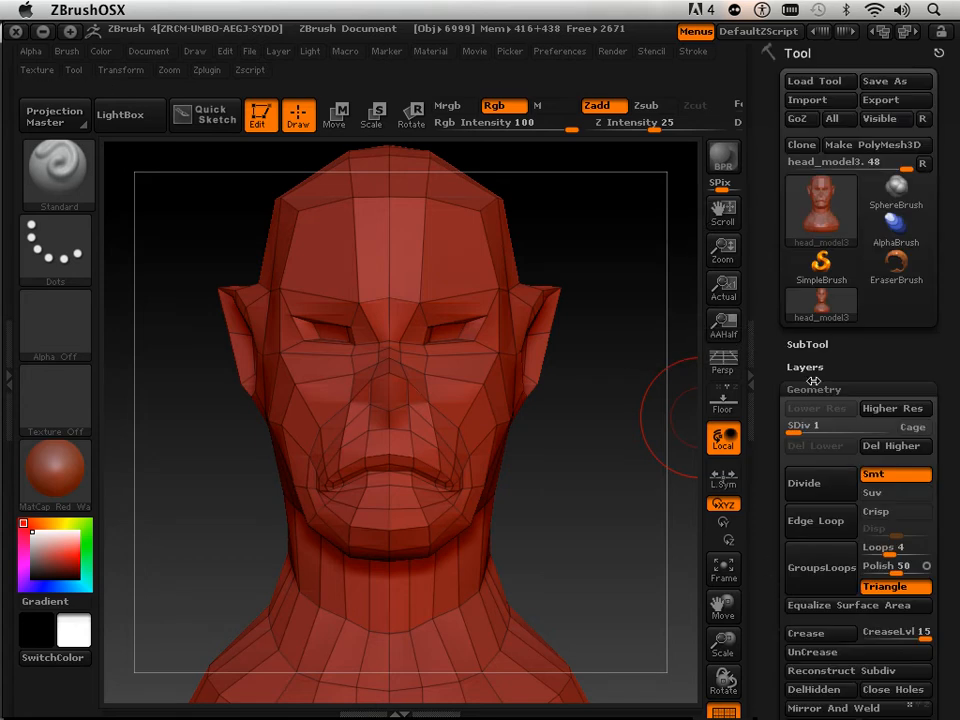
pyautogui.click(884, 100)
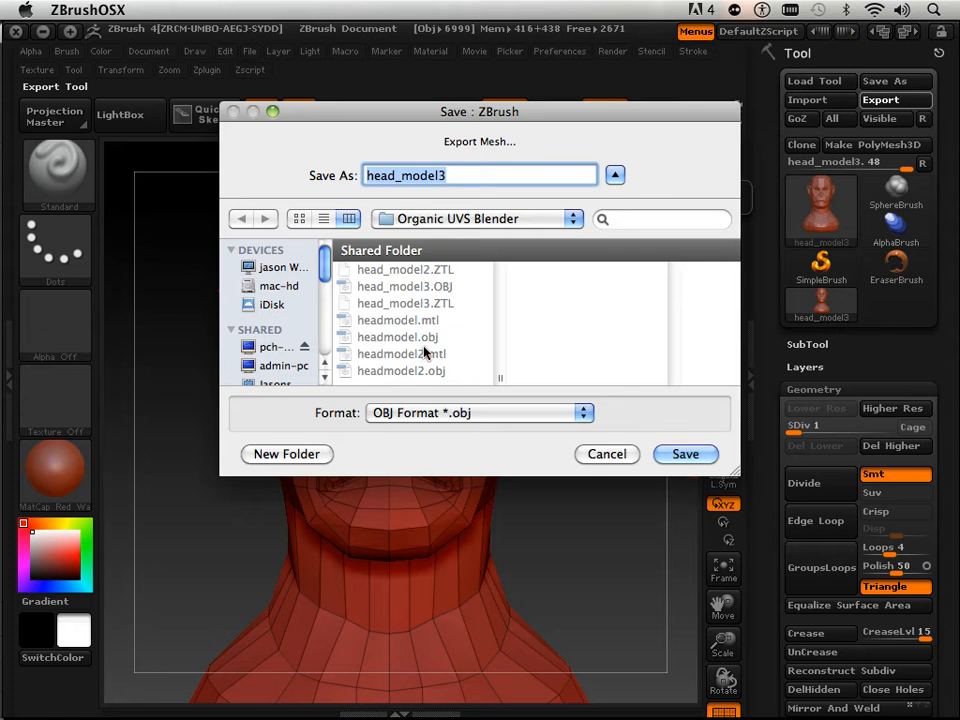
pyautogui.click(393, 338)
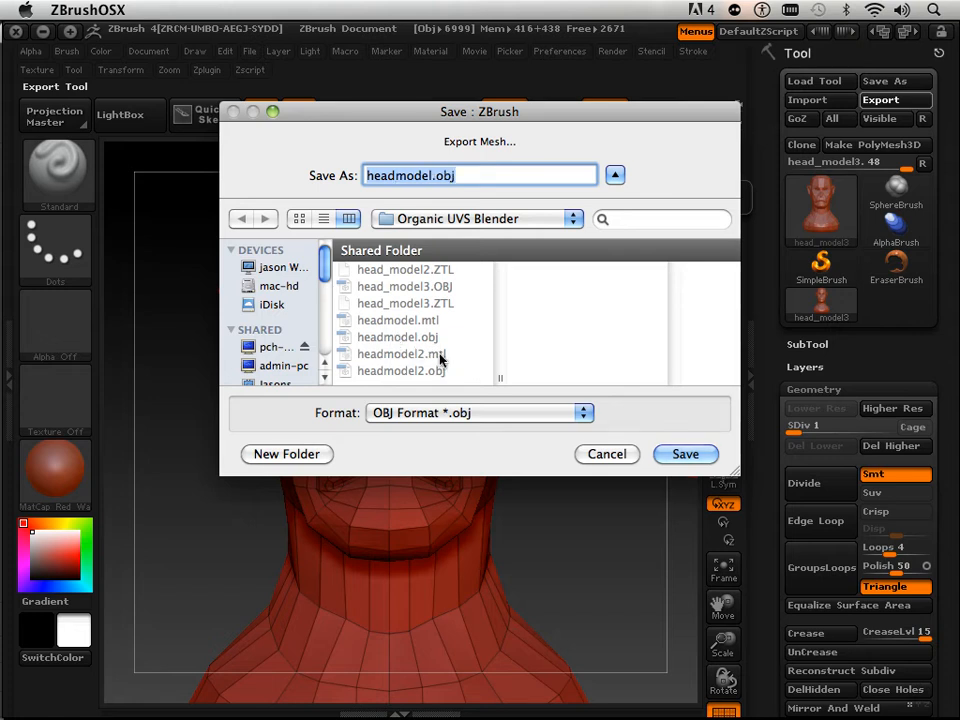
pyautogui.click(674, 457)
pyautogui.click(656, 236)
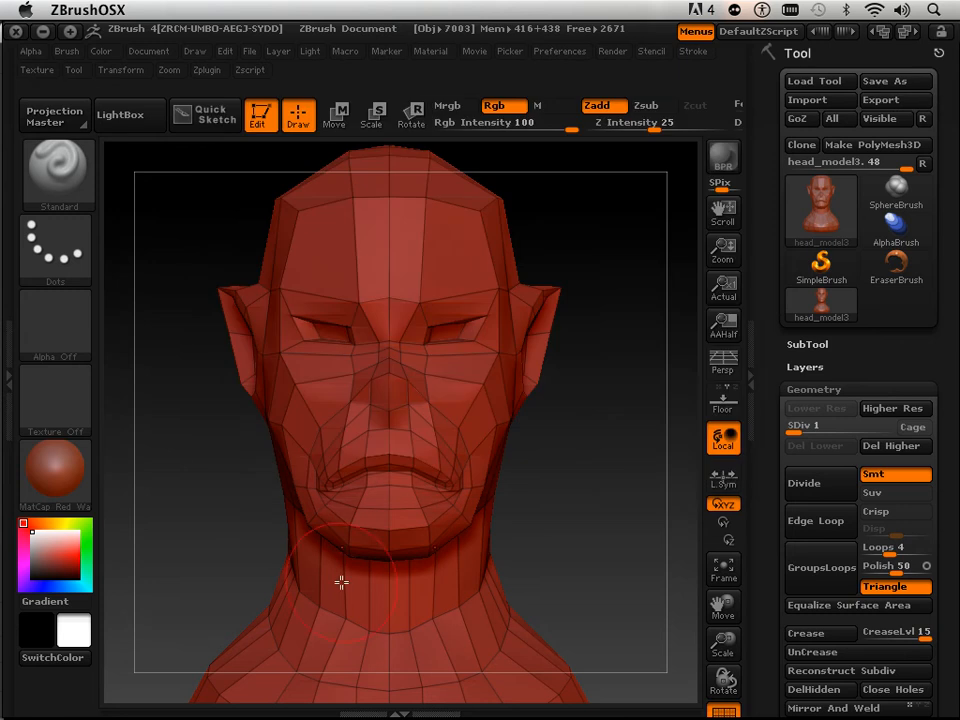
# Step: Switch to Blender and start a new scene, erasing everything in the current one
pyautogui.moveTo(270, 714)
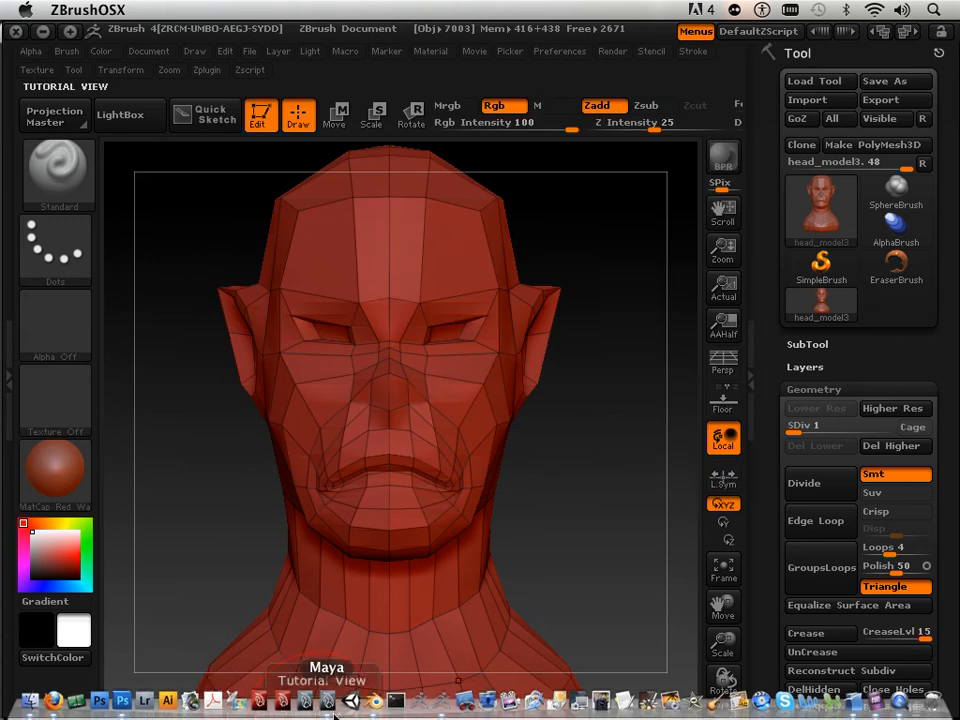
pyautogui.click(375, 712)
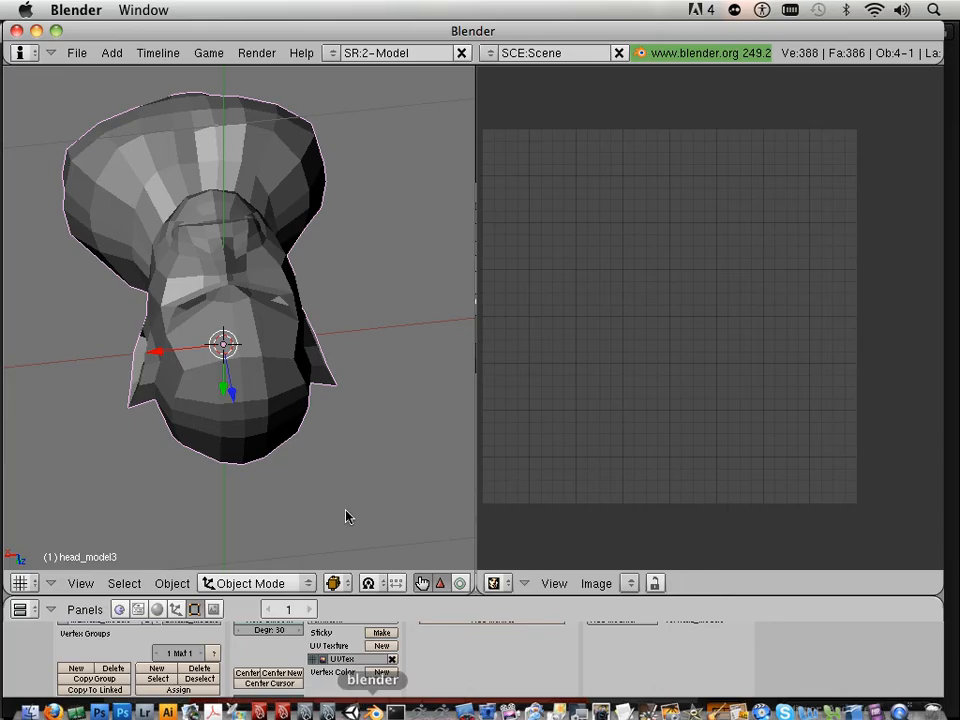
pyautogui.hotkey('ctrl', 'x')
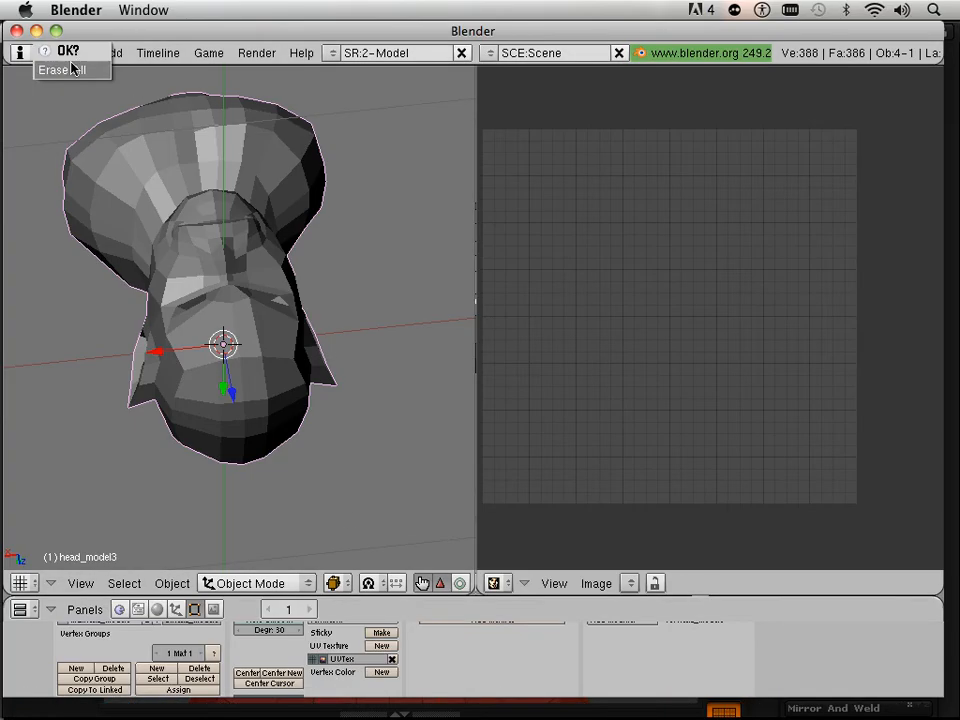
pyautogui.click(72, 68)
pyautogui.scroll(2, 437, 325)
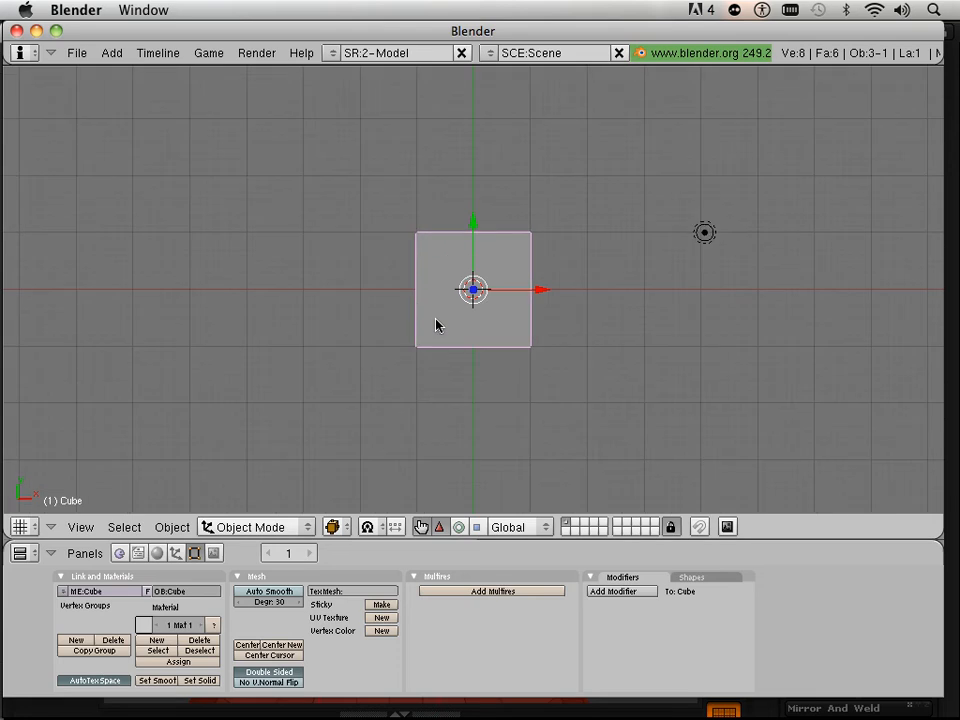
pyautogui.scroll(1, 432, 328)
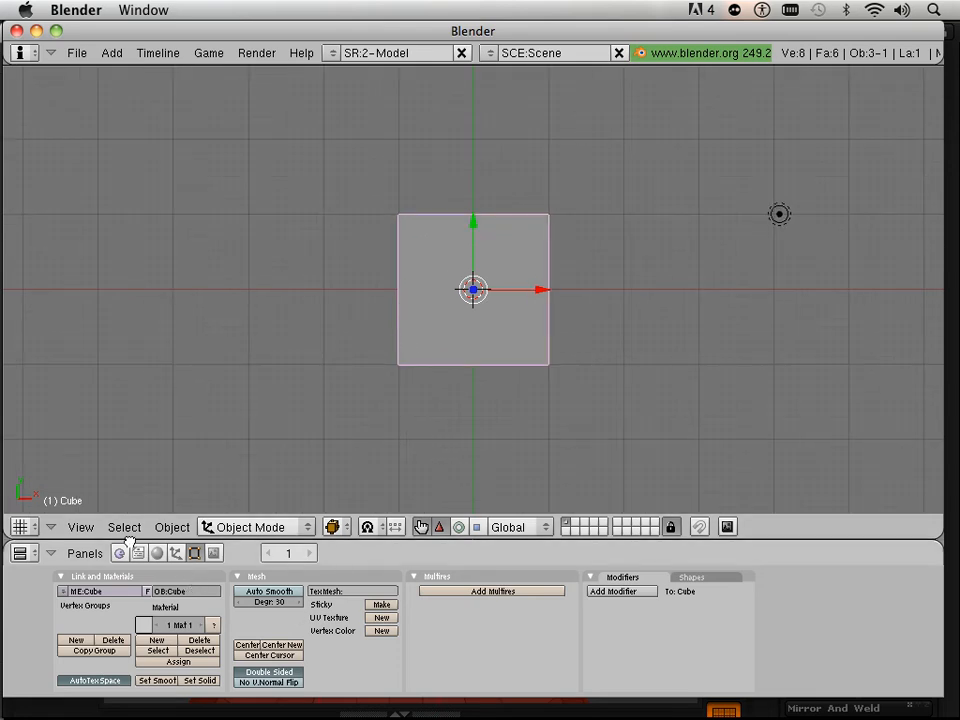
pyautogui.scroll(2, 398, 447)
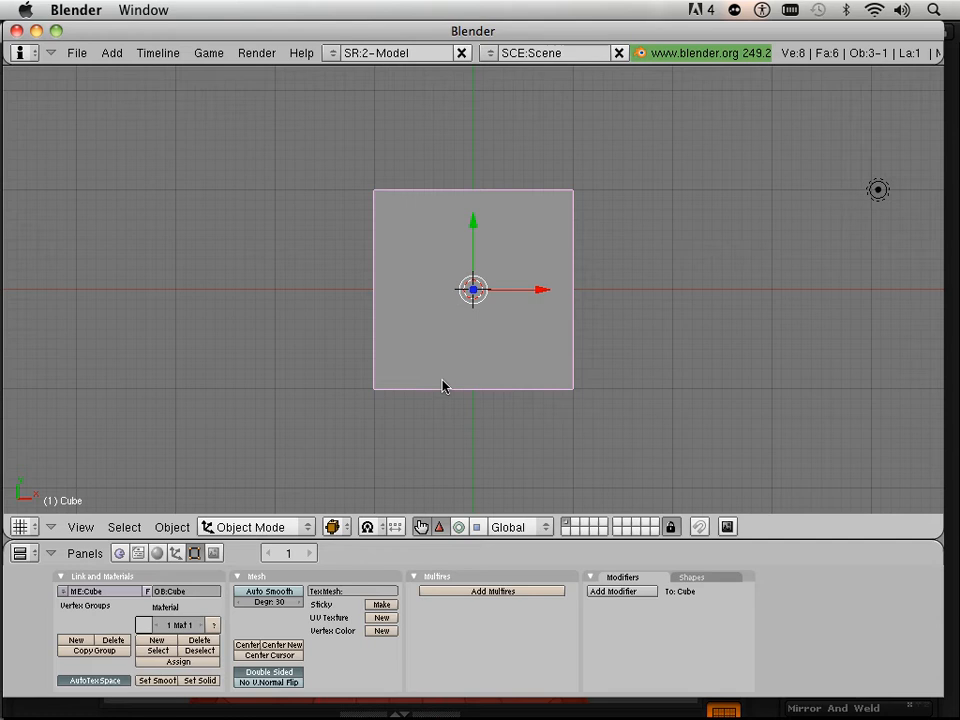
pyautogui.scroll(1, 444, 386)
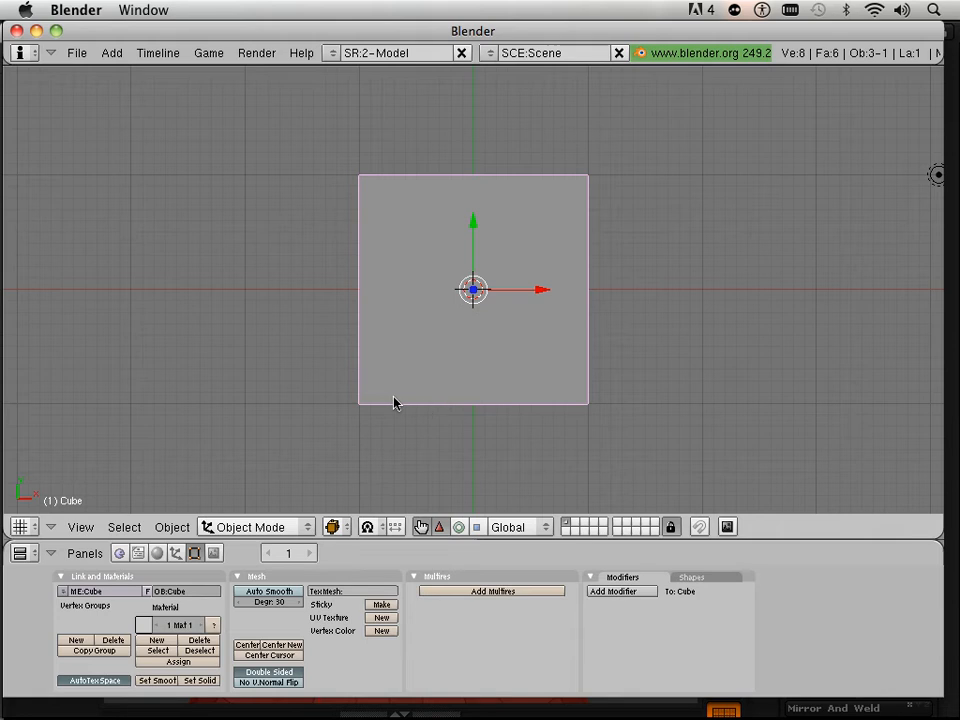
pyautogui.scroll(1, 394, 403)
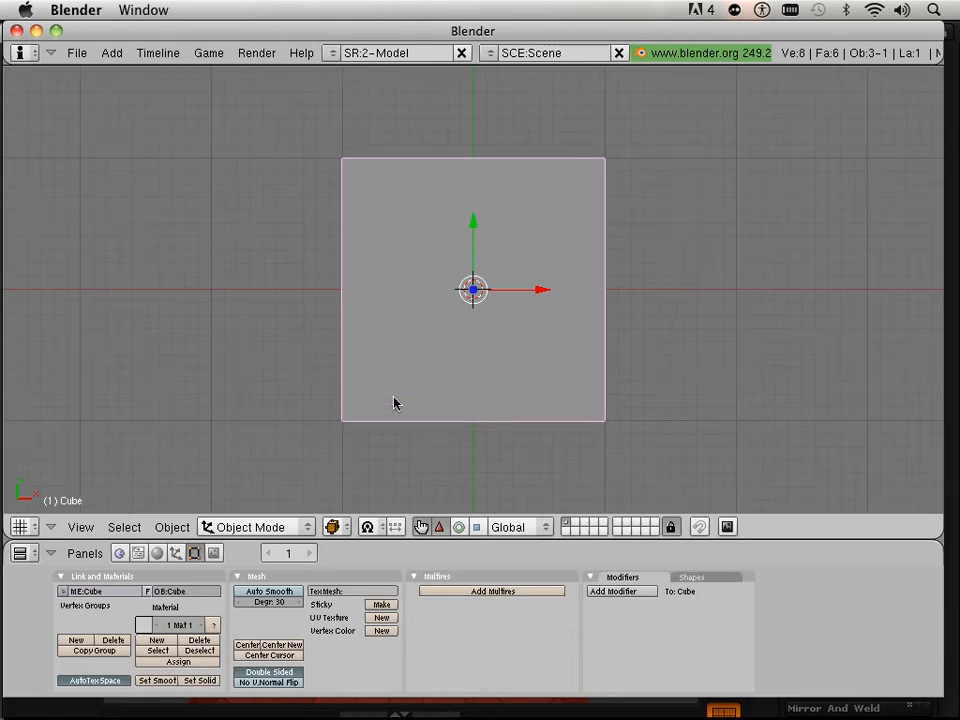
pyautogui.scroll(-1, 394, 403)
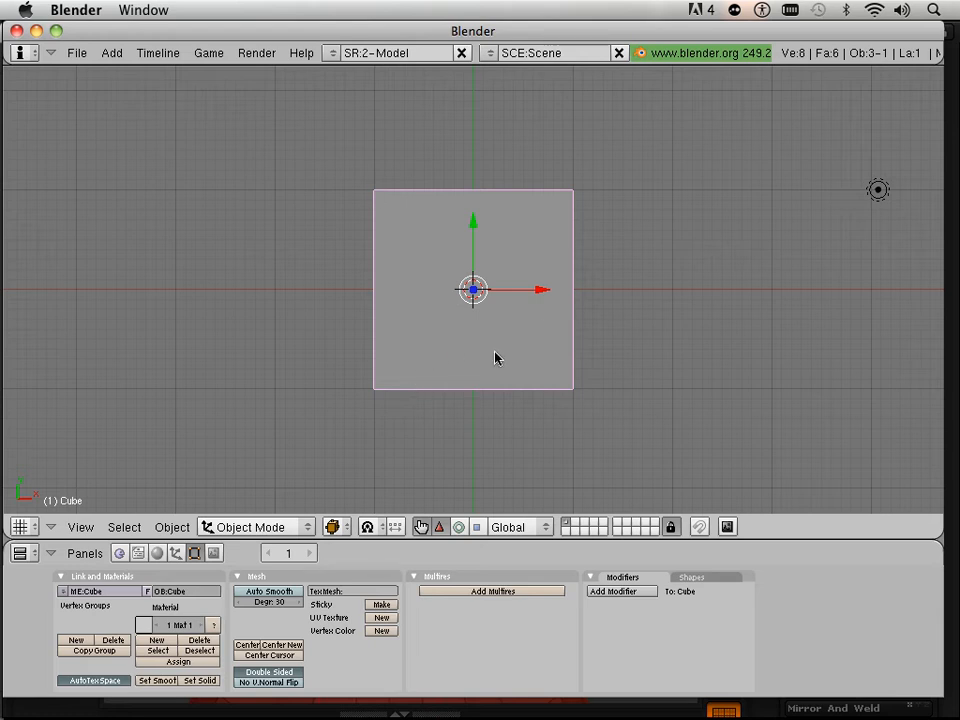
# Step: Delete the default cube from the scene
pyautogui.press('x')
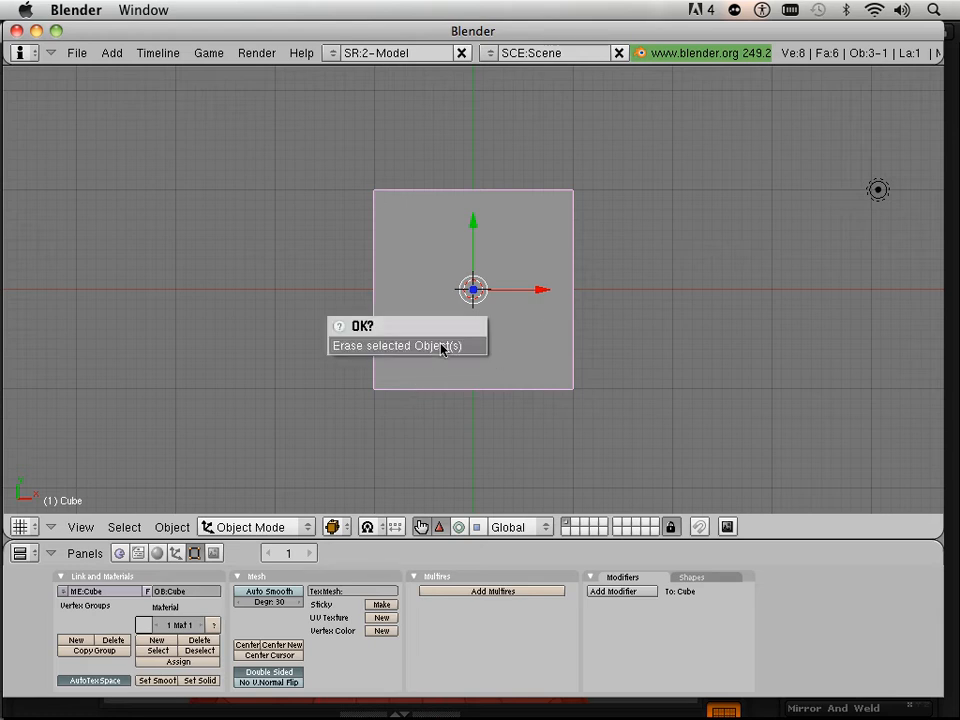
pyautogui.click(437, 346)
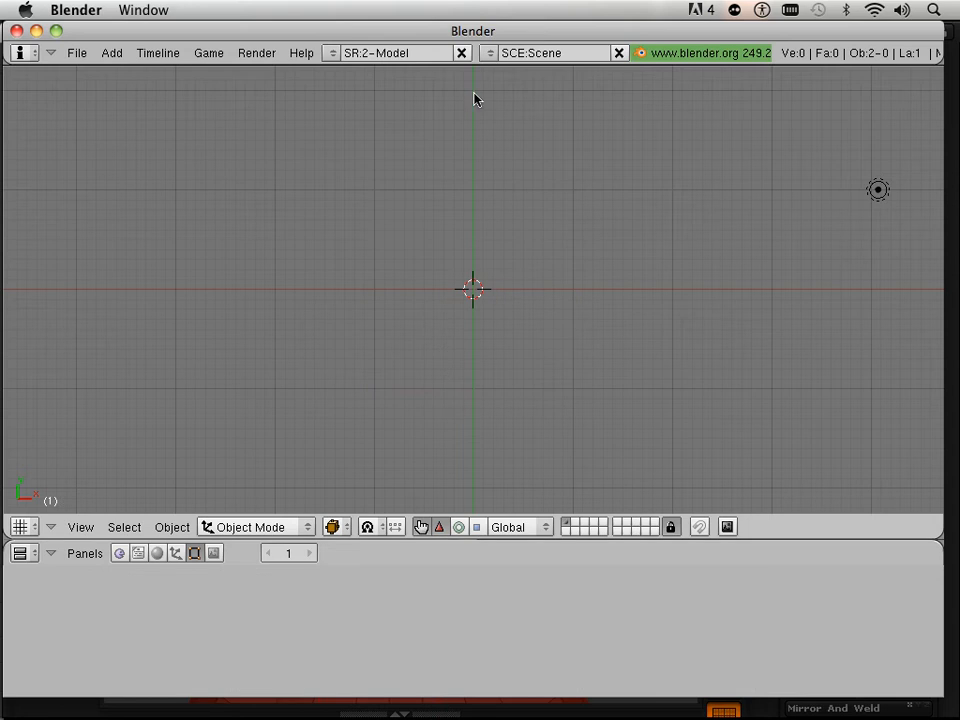
# Step: Split the 3D view down the middle into two side-by-side areas and change the new one to a UV/Image Editor
pyautogui.rightClick(476, 66)
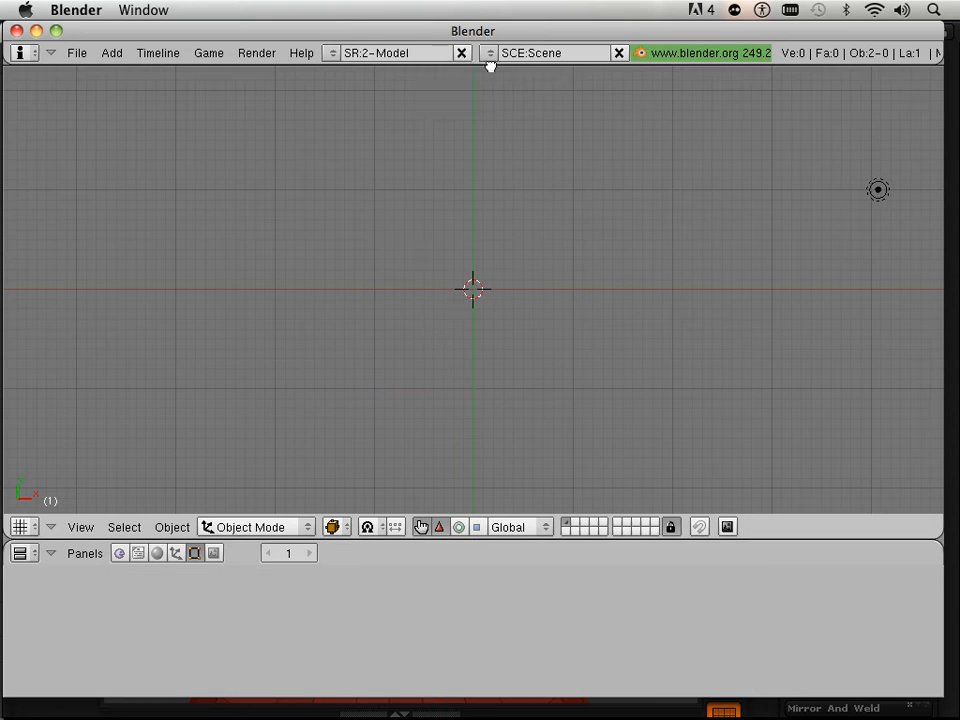
pyautogui.rightClick(473, 65)
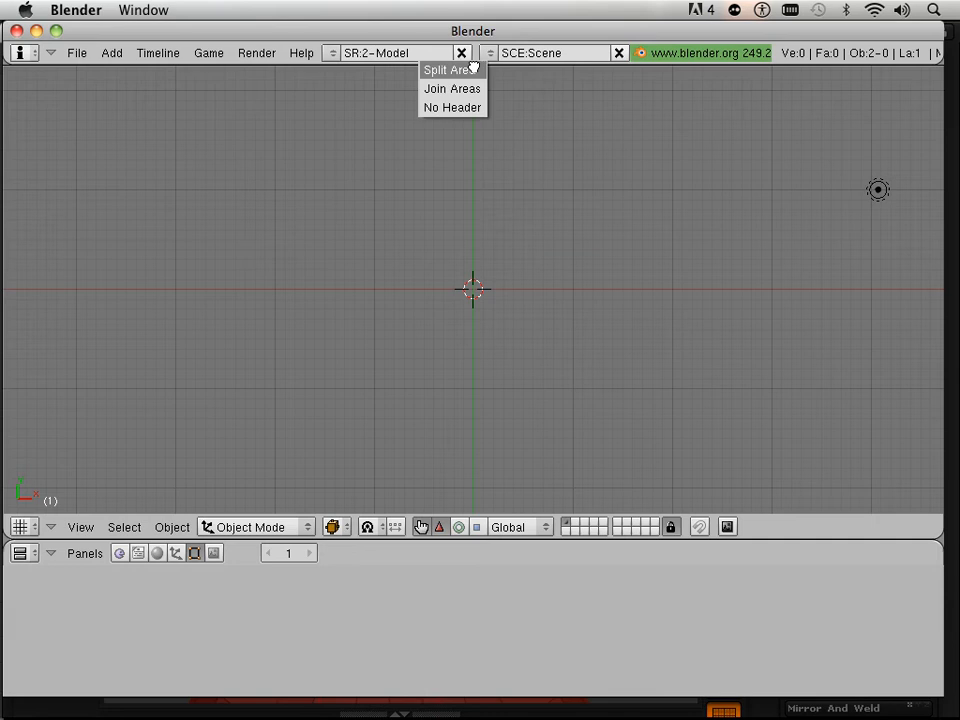
pyautogui.rightClick(473, 65)
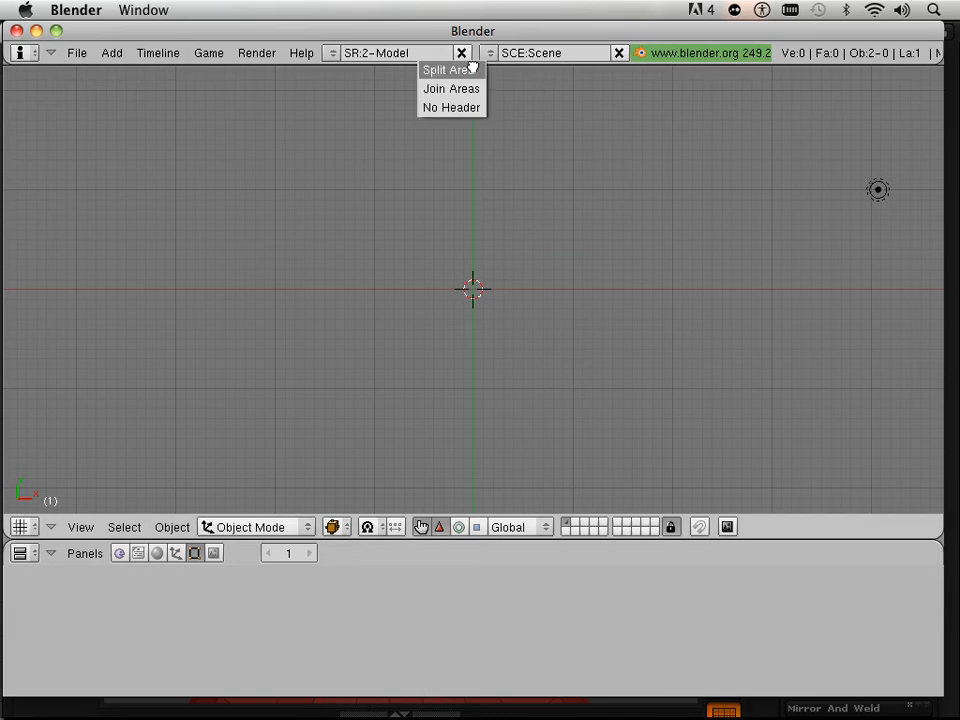
pyautogui.click(473, 68)
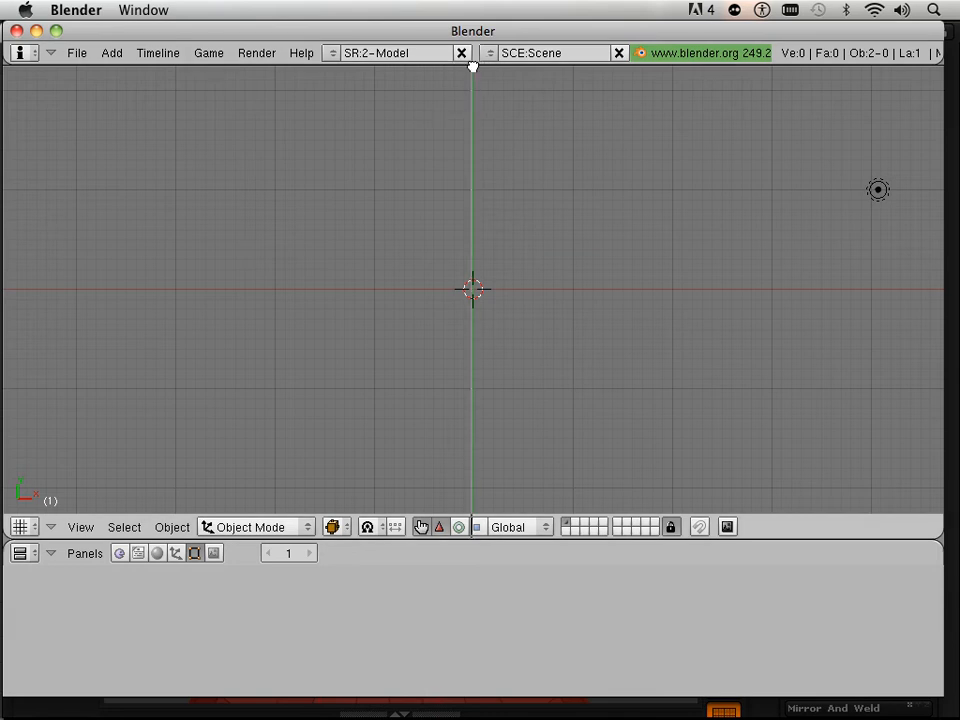
pyautogui.click(473, 122)
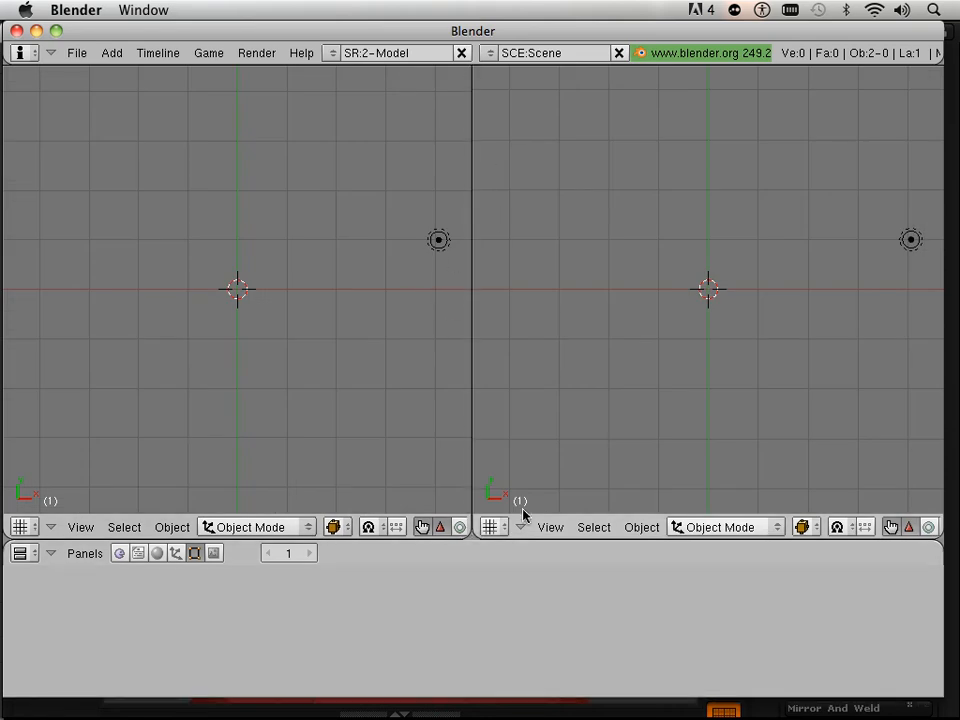
pyautogui.click(501, 527)
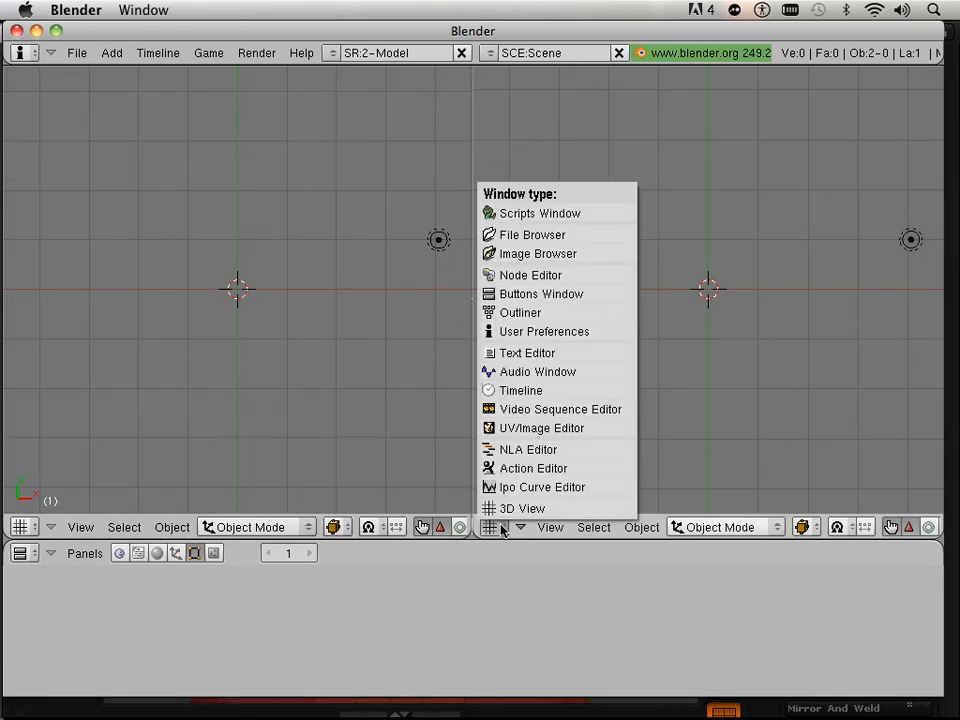
pyautogui.click(518, 429)
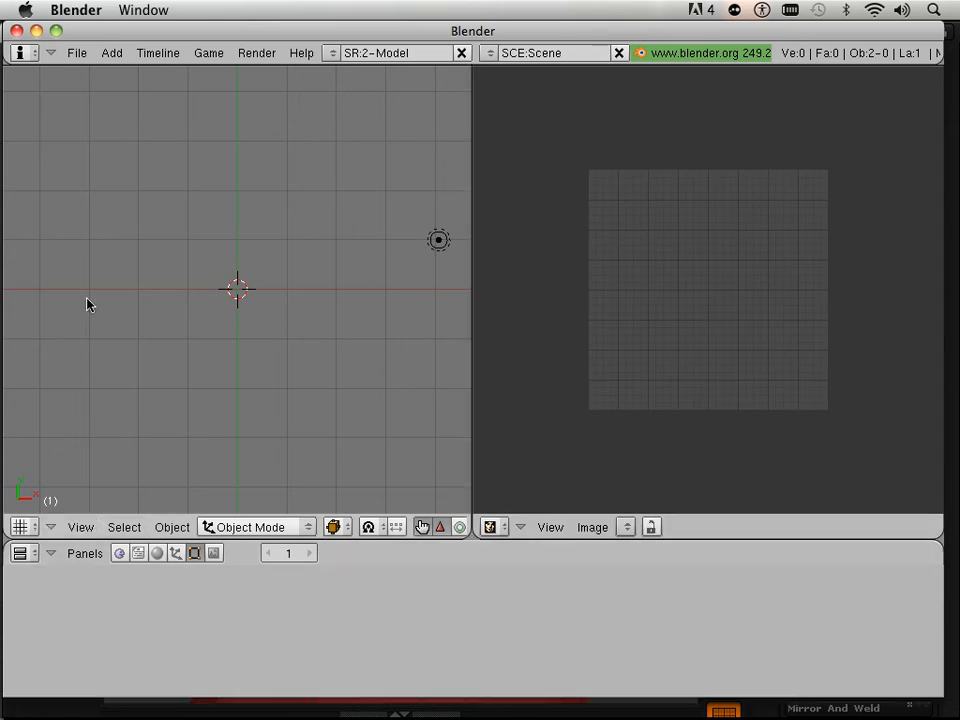
# Step: Start a Wavefront OBJ import, enlarge the file browser area and browse to the Organic UVS Blender folder on the Desktop
pyautogui.click(79, 53)
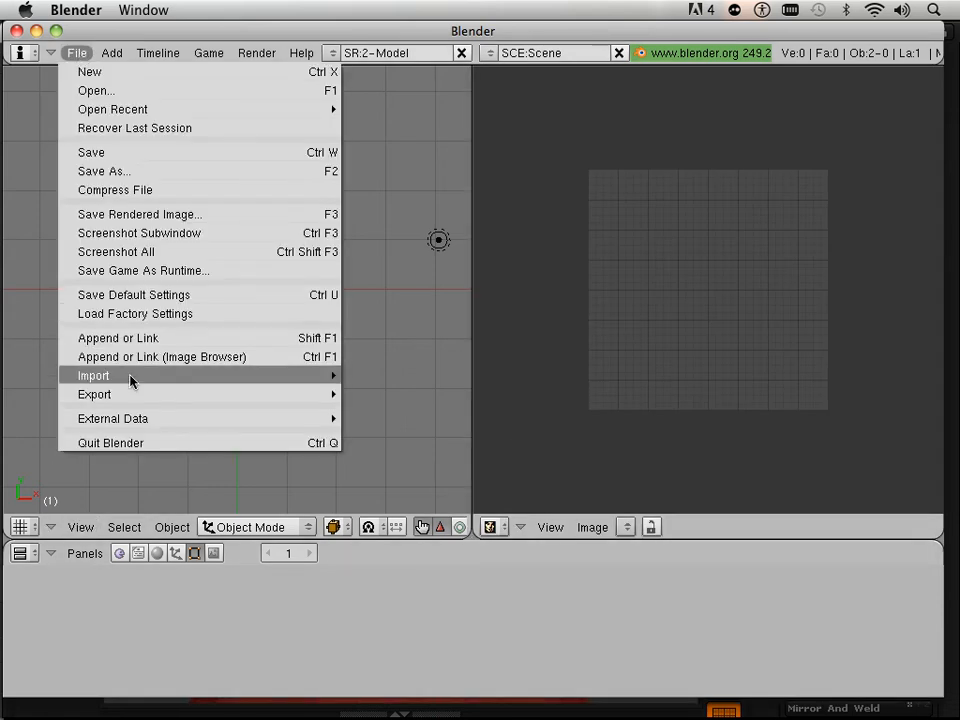
pyautogui.moveTo(297, 380)
pyautogui.click(470, 648)
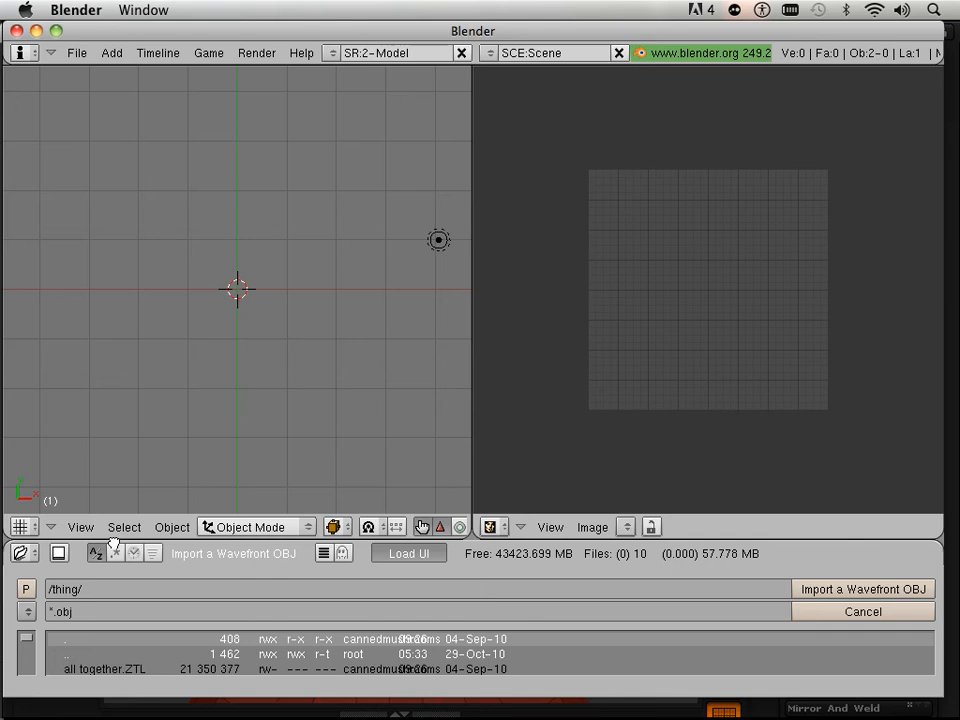
pyautogui.moveTo(113, 541); pyautogui.dragTo(139, 270)
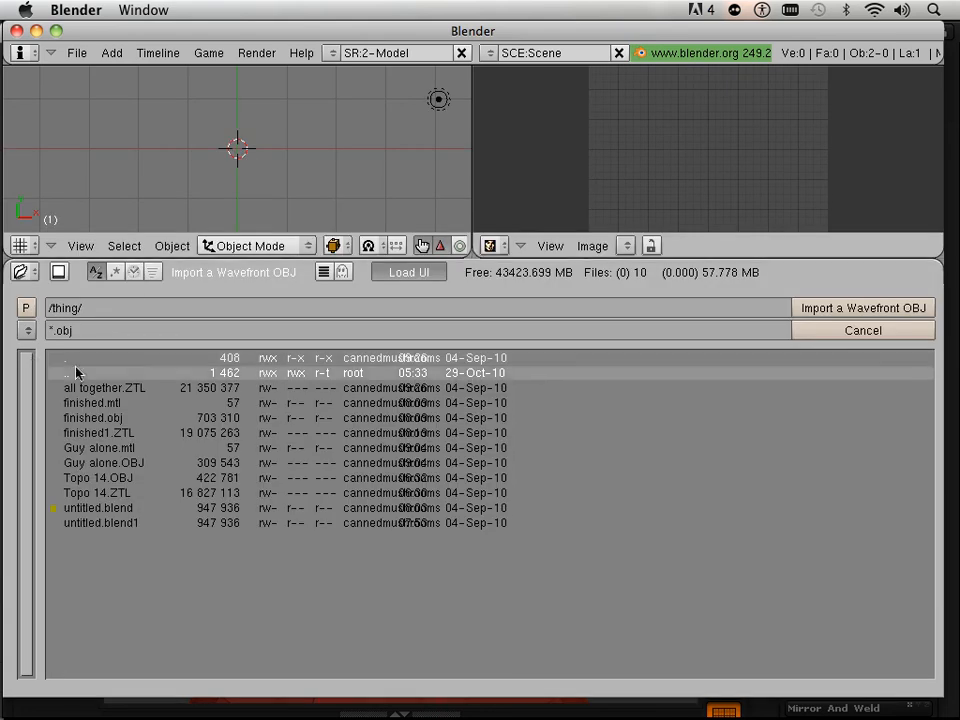
pyautogui.click(28, 331)
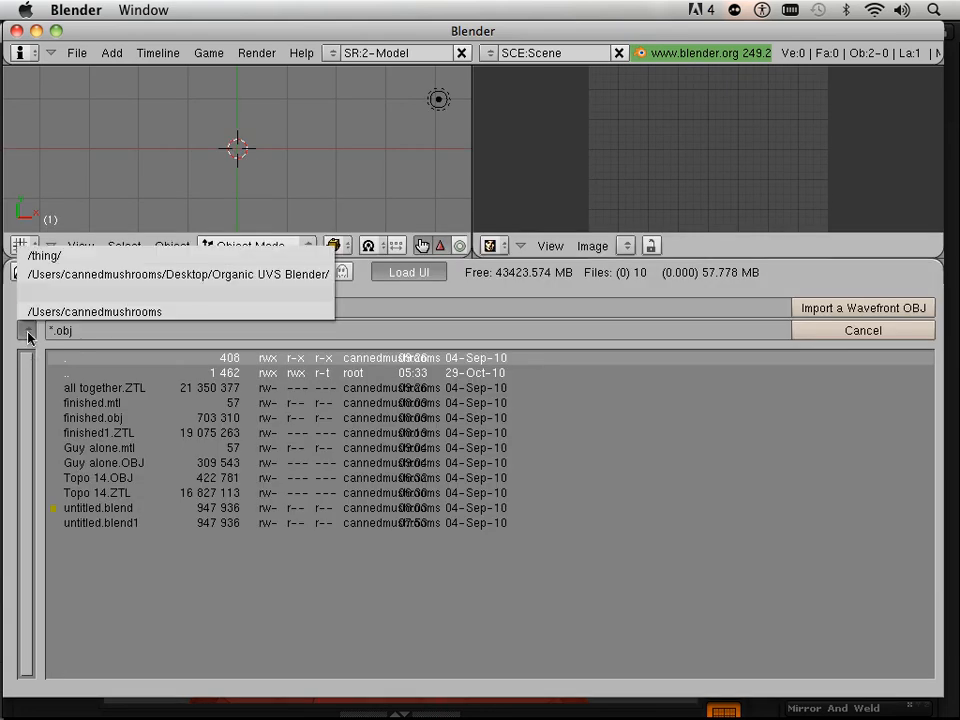
pyautogui.click(42, 316)
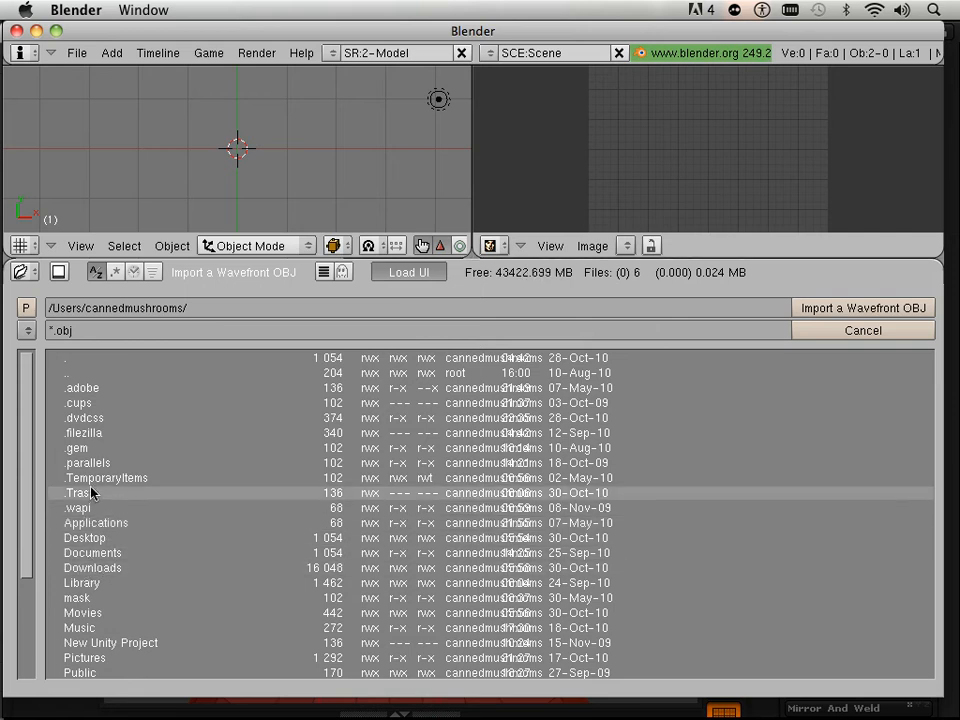
pyautogui.click(96, 537)
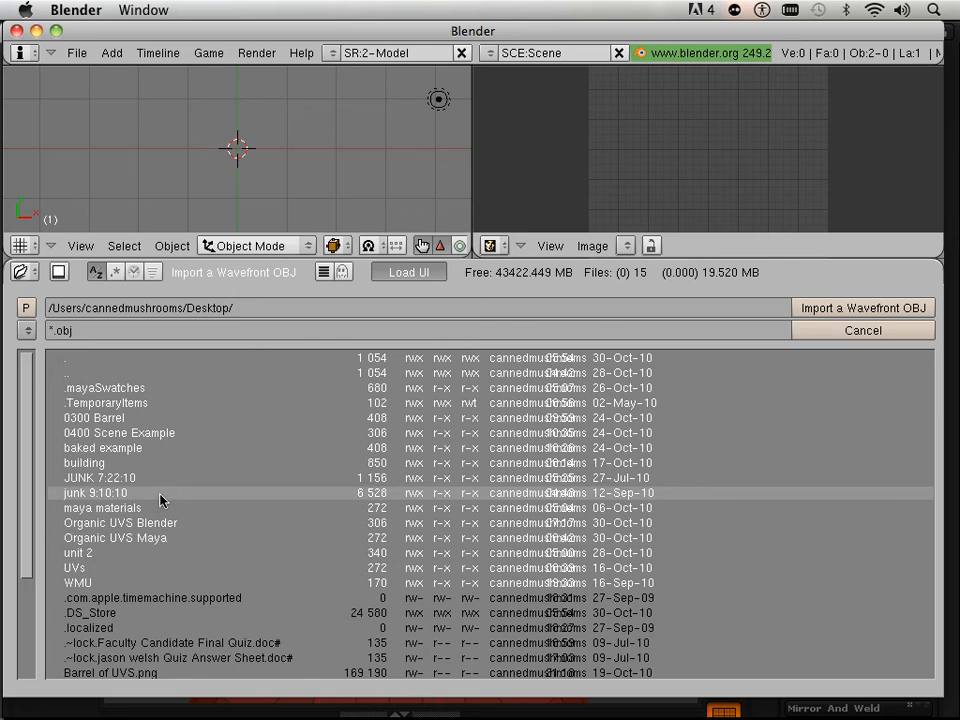
pyautogui.click(118, 523)
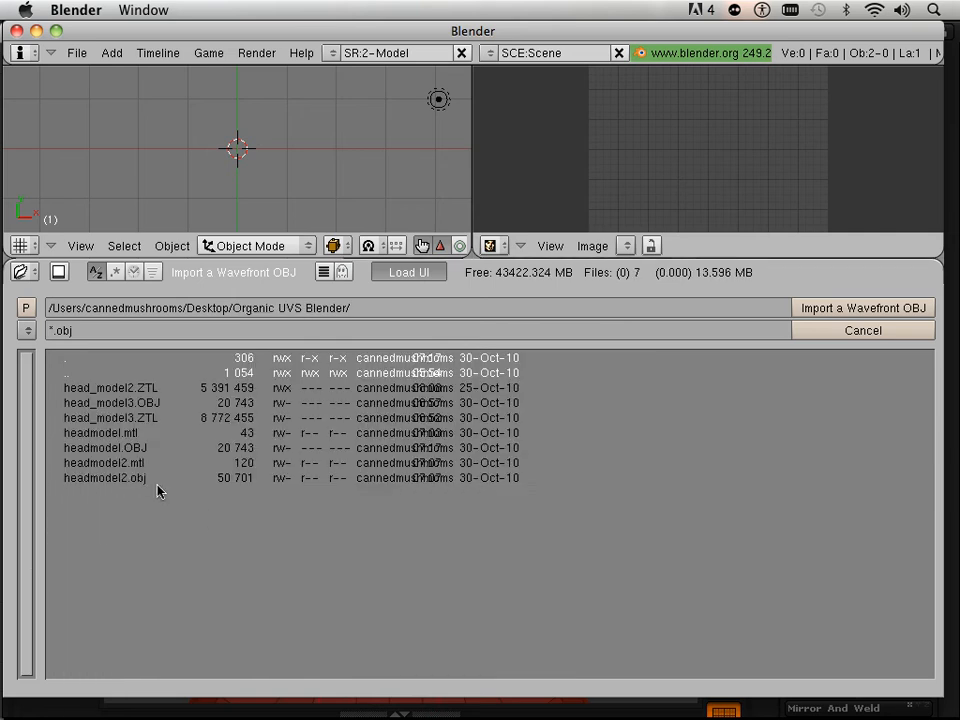
# Step: Import headmodel.OBJ with the Clamp Scale option set to 0.0
pyautogui.click(107, 449)
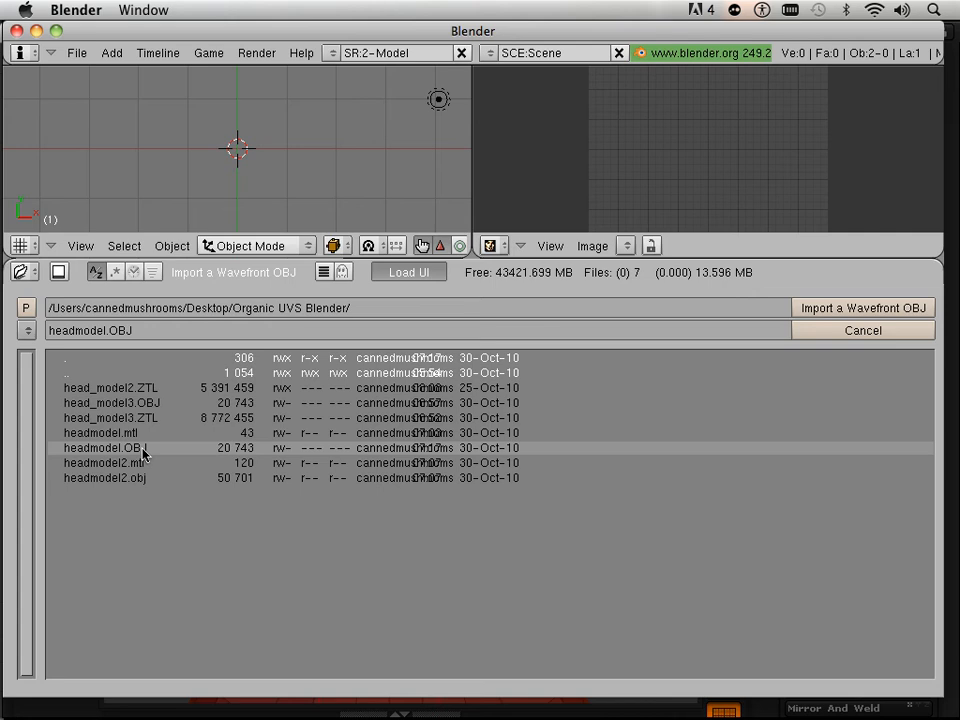
pyautogui.click(795, 308)
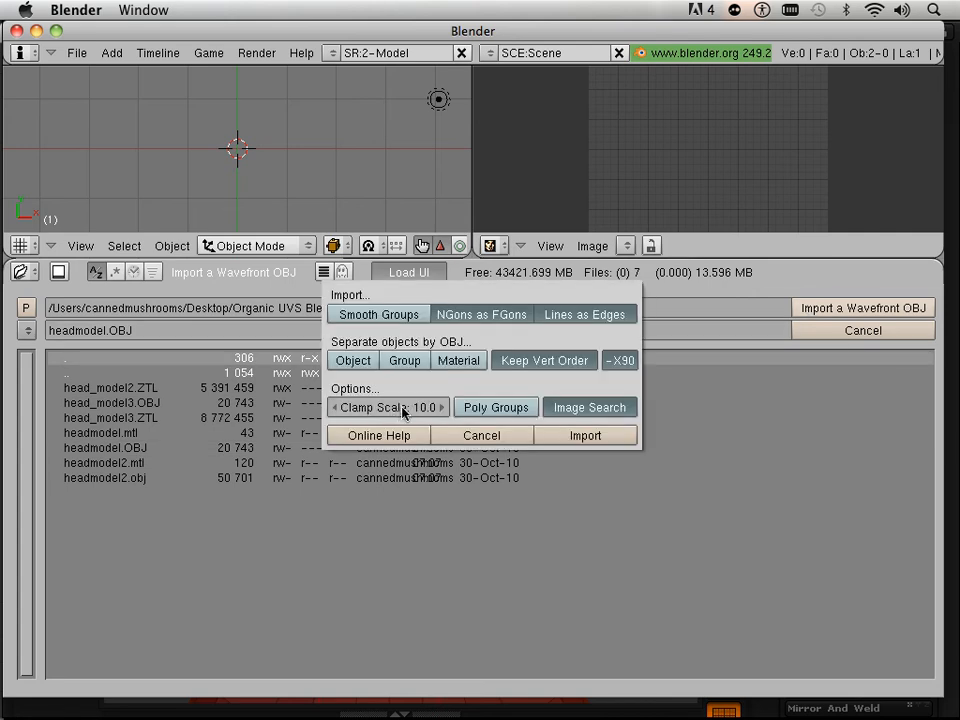
pyautogui.moveTo(432, 407); pyautogui.dragTo(344, 407)
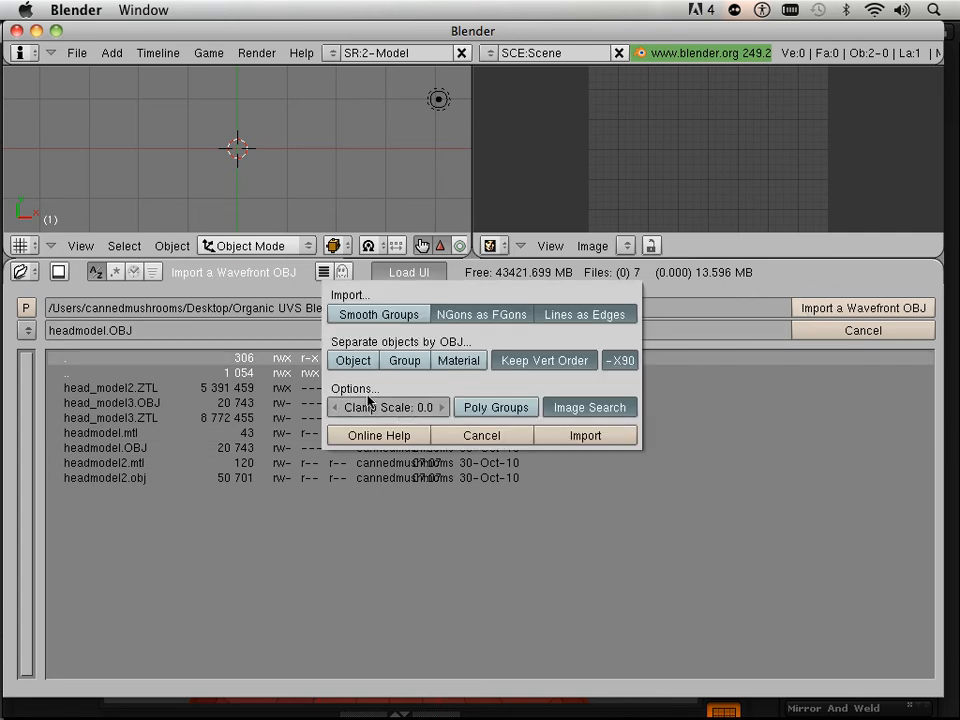
pyautogui.click(601, 440)
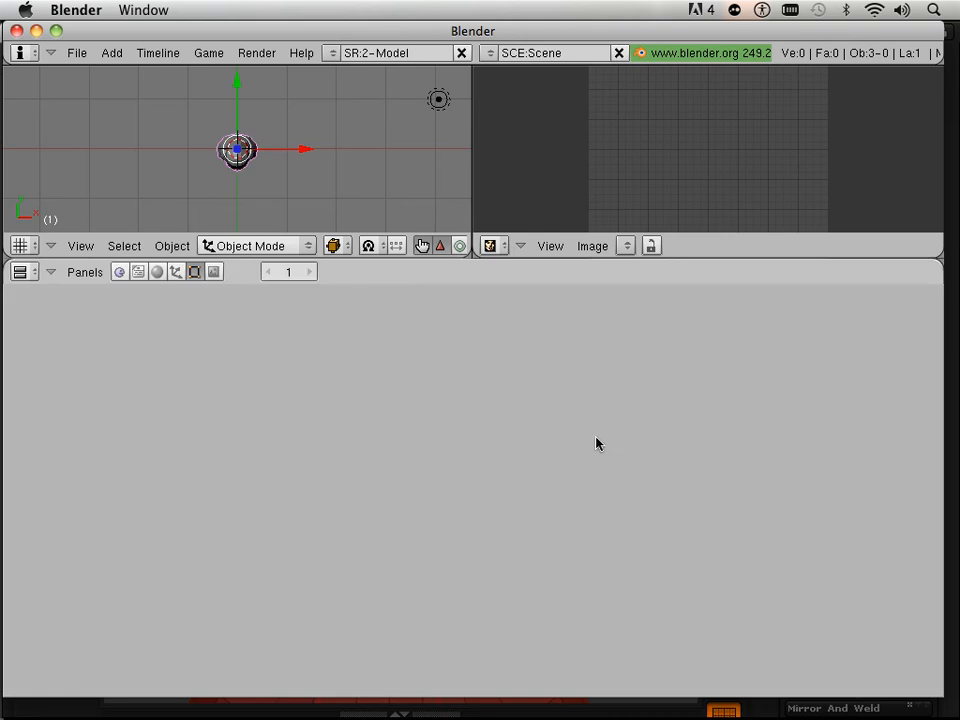
# Step: Shrink the lower buttons area so the 3D view and UV editor regain their height
pyautogui.hotkey('ctrl', 'z')
pyautogui.moveTo(324, 258); pyautogui.dragTo(336, 548)
pyautogui.hotkey('ctrl', 'shift', 'z')
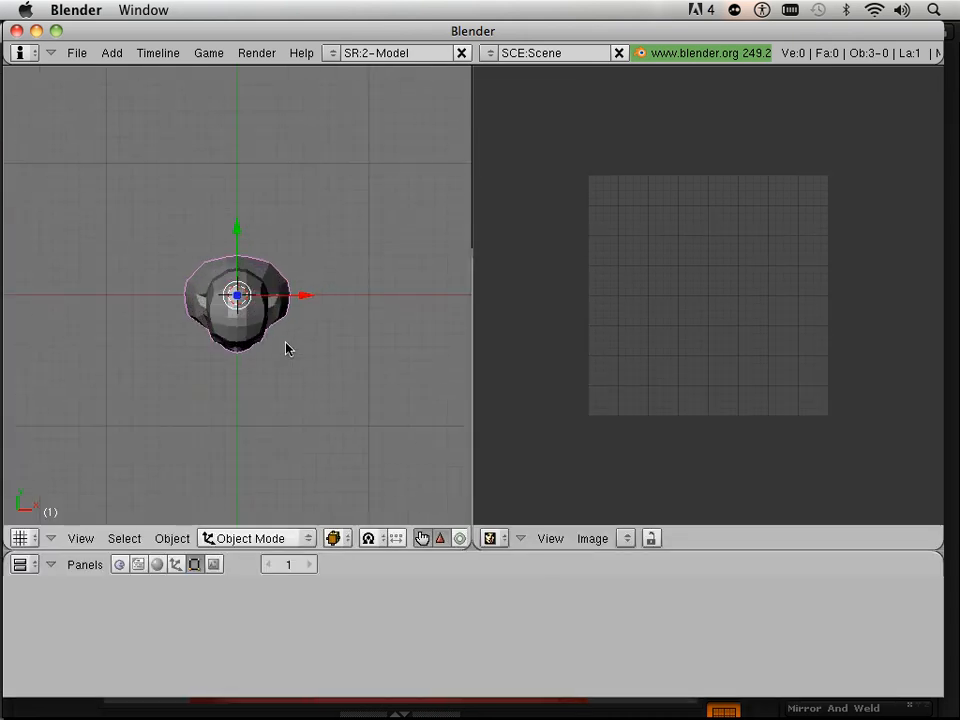
# Step: Examine the imported head mesh close up from above, from the side and from the front
pyautogui.scroll(1, 286, 348)
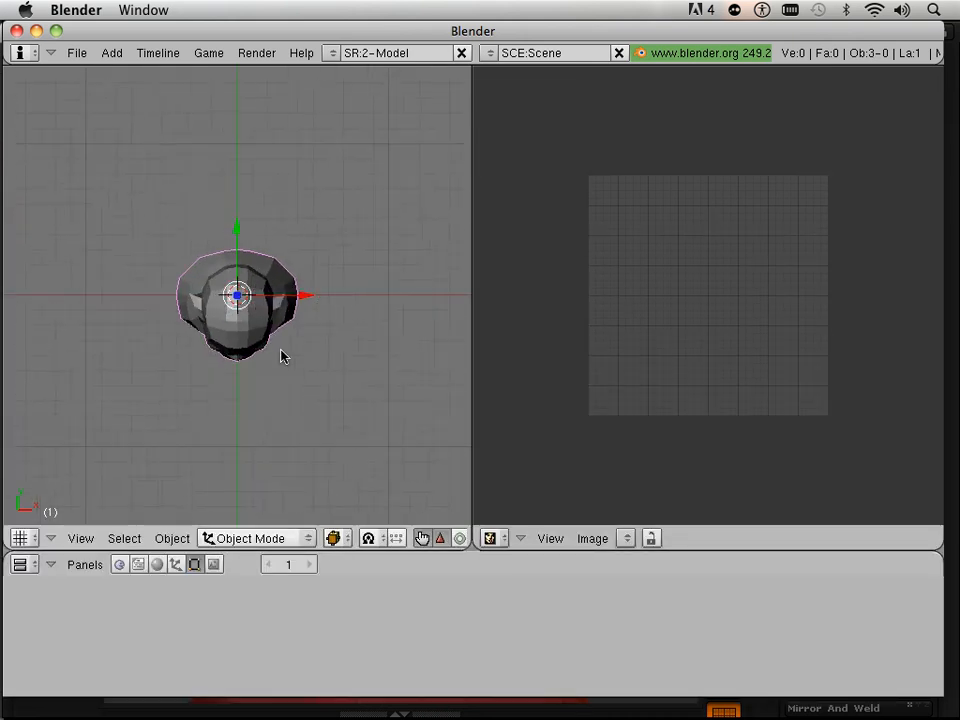
pyautogui.scroll(3, 284, 353)
pyautogui.scroll(-3, 282, 356)
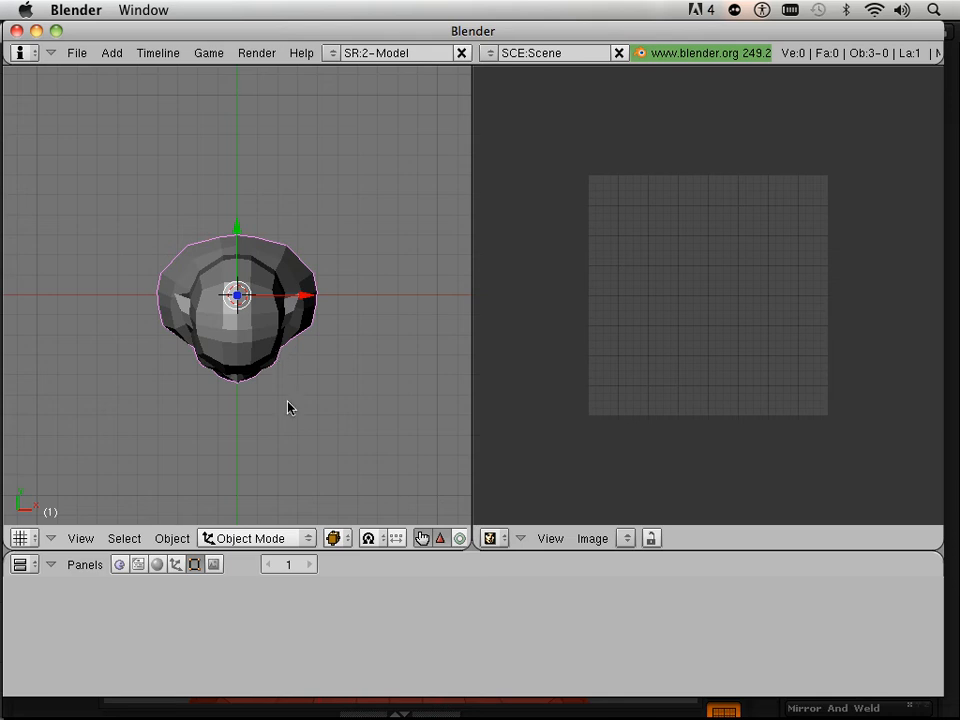
pyautogui.moveTo(289, 405); pyautogui.dragTo(285, 253, button='middle')
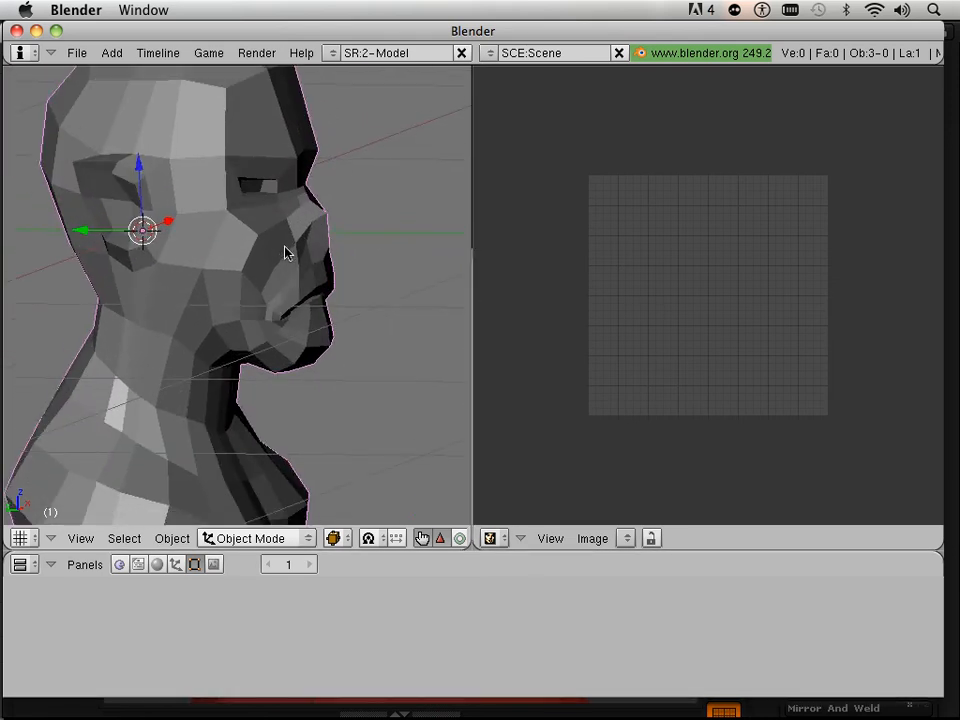
pyautogui.moveTo(371, 450); pyautogui.dragTo(32, 189, button='middle')
pyautogui.moveTo(373, 118); pyautogui.dragTo(390, 229, button='middle')
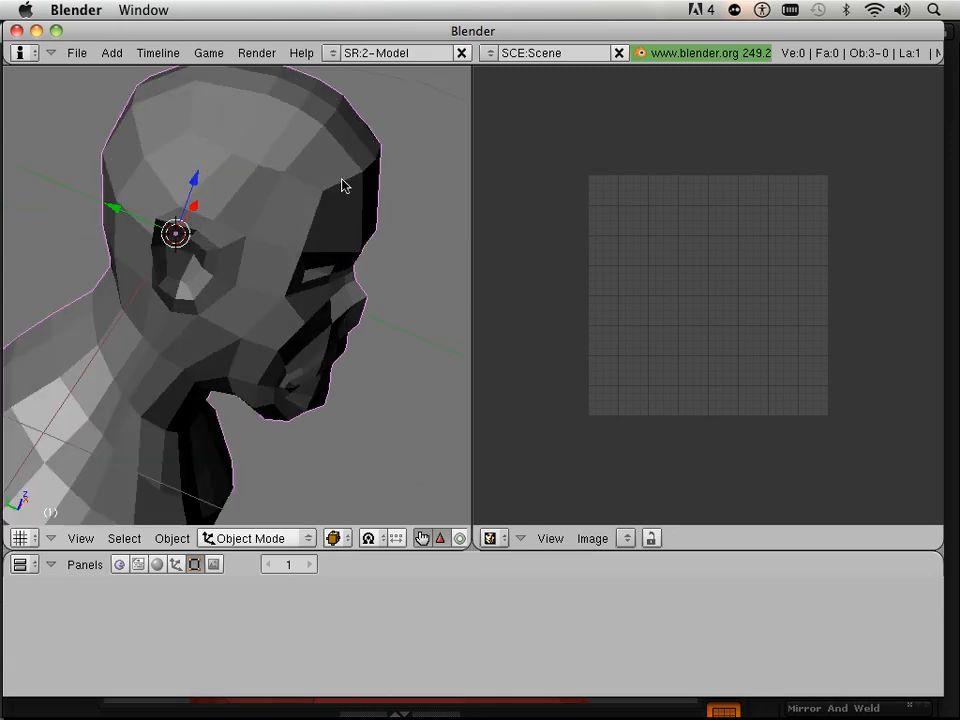
pyautogui.moveTo(403, 135); pyautogui.dragTo(358, 200, button='middle')
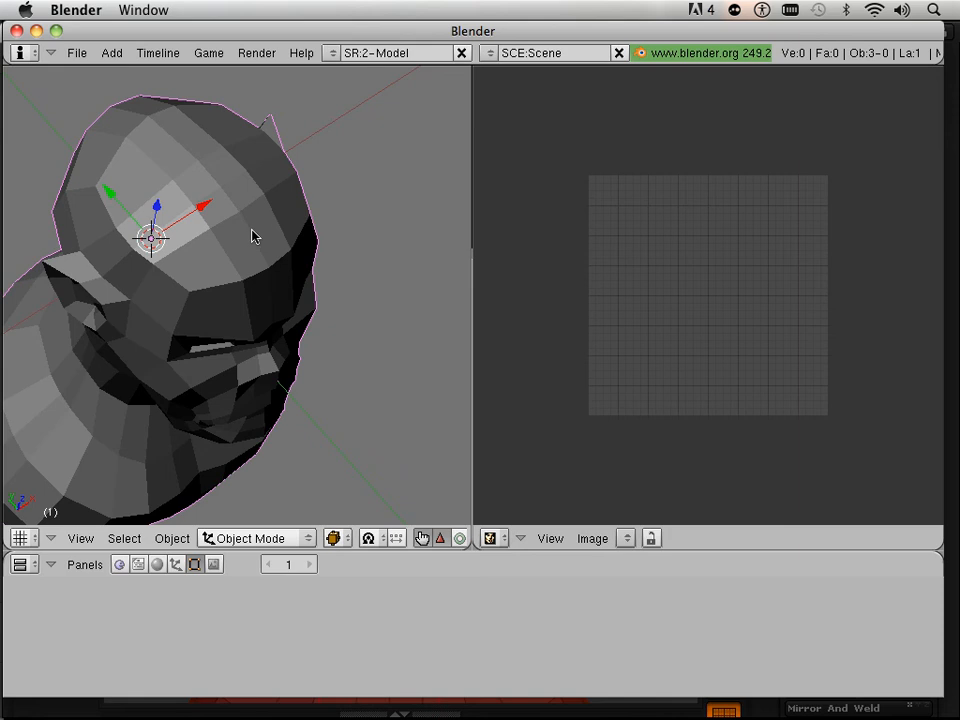
pyautogui.scroll(-1, 252, 237)
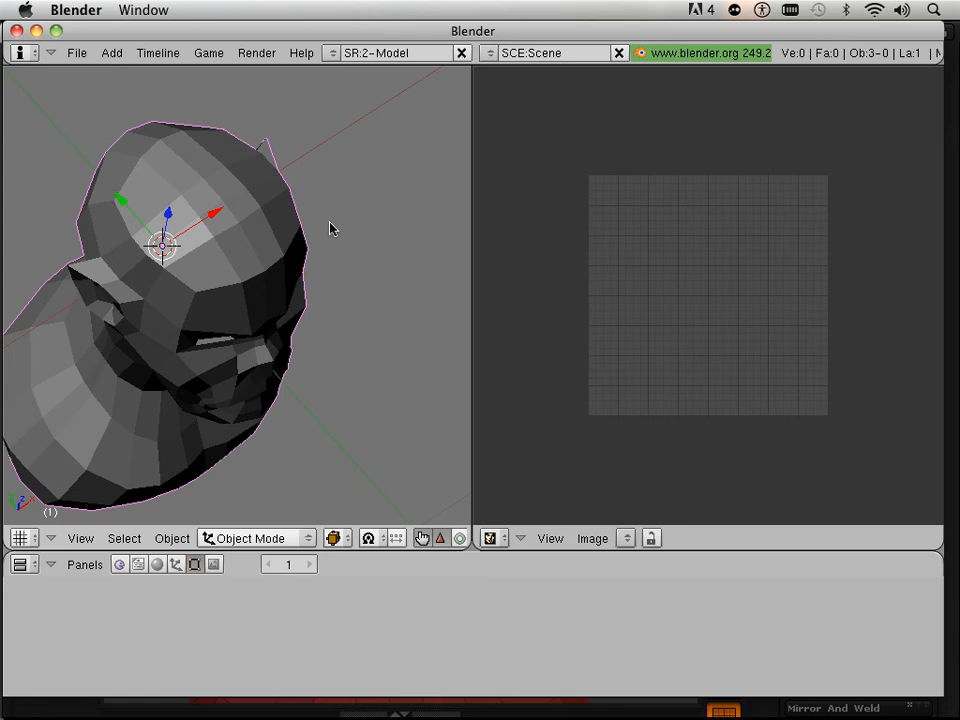
pyautogui.keyDown('shift'); pyautogui.moveTo(330, 228); pyautogui.dragTo(377, 240, button='middle'); pyautogui.keyUp('shift')
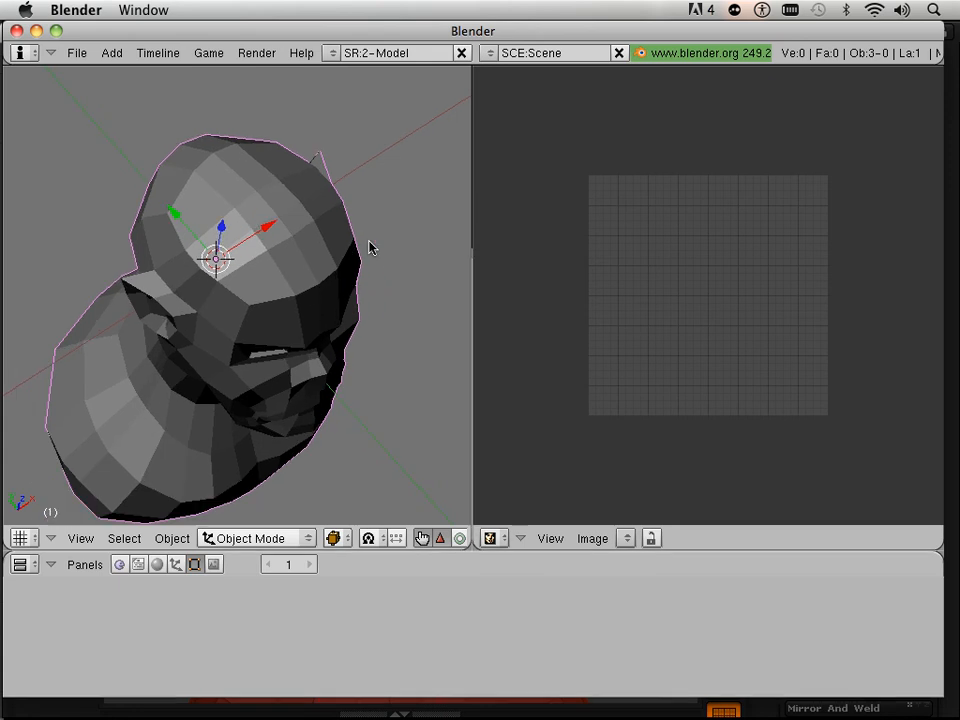
pyautogui.moveTo(378, 262); pyautogui.dragTo(369, 216, button='middle')
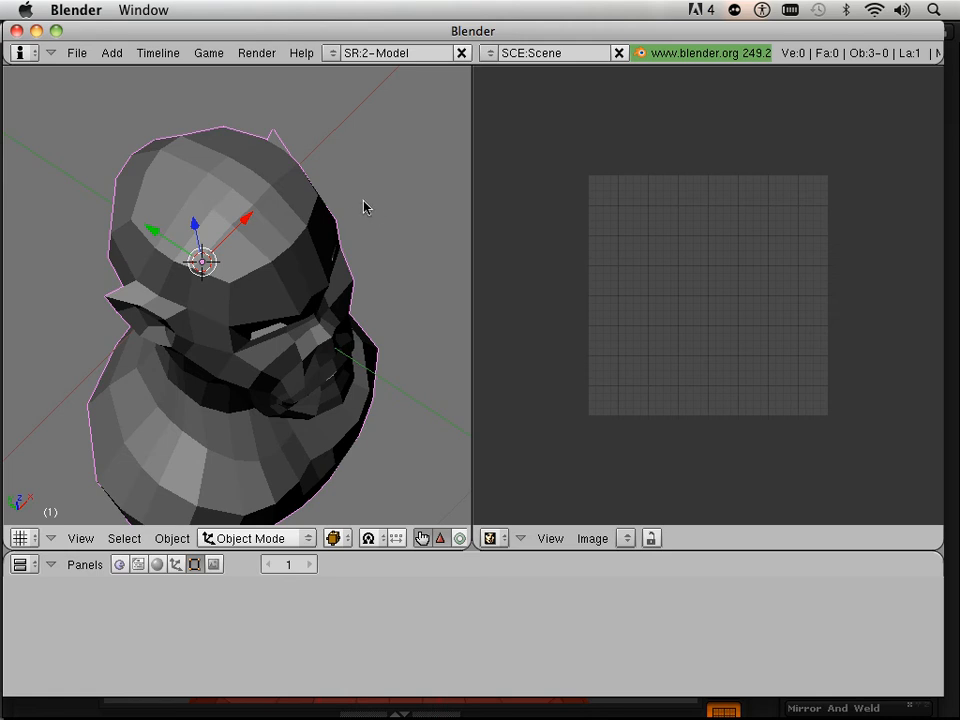
pyautogui.moveTo(365, 207); pyautogui.dragTo(371, 219, button='middle')
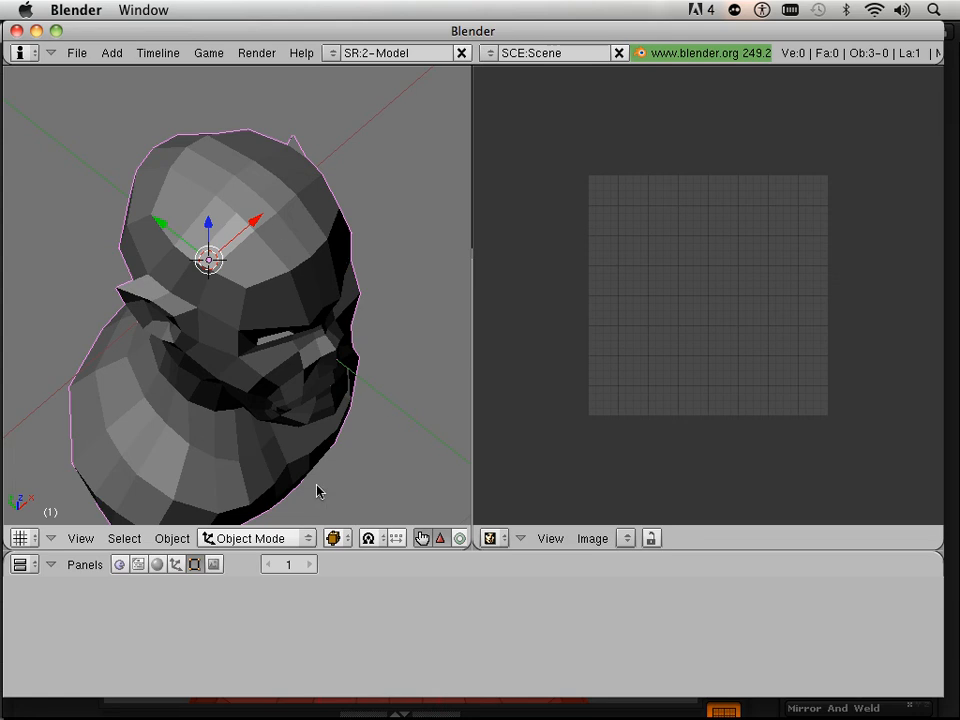
# Step: Select the head mesh and widen the 3D view at the expense of the UV editor
pyautogui.rightClick(275, 337)
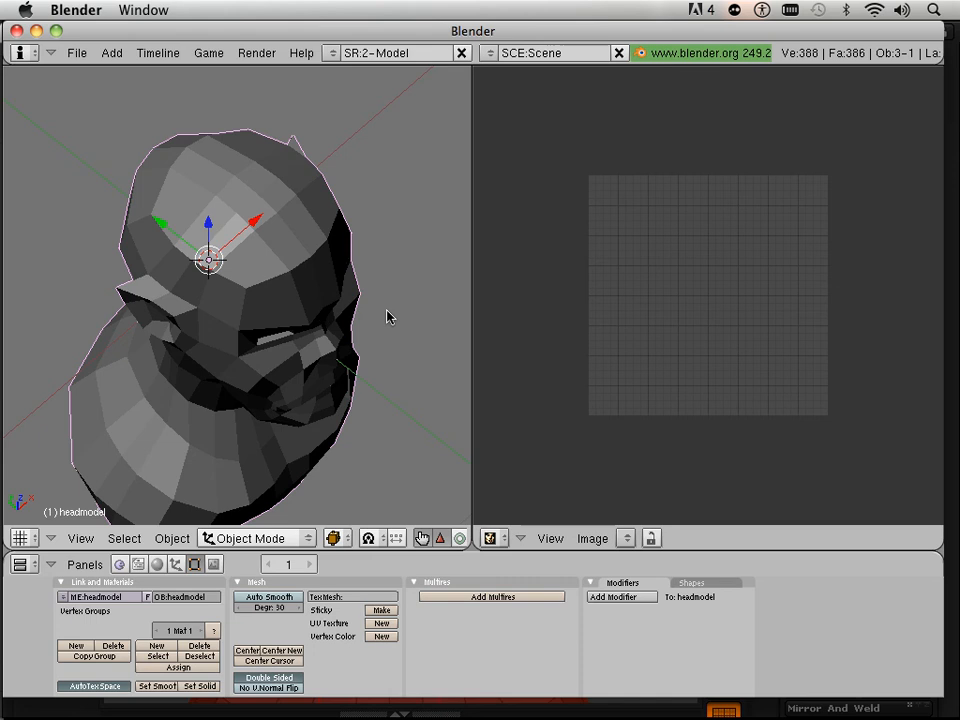
pyautogui.moveTo(395, 318); pyautogui.dragTo(378, 357, button='middle')
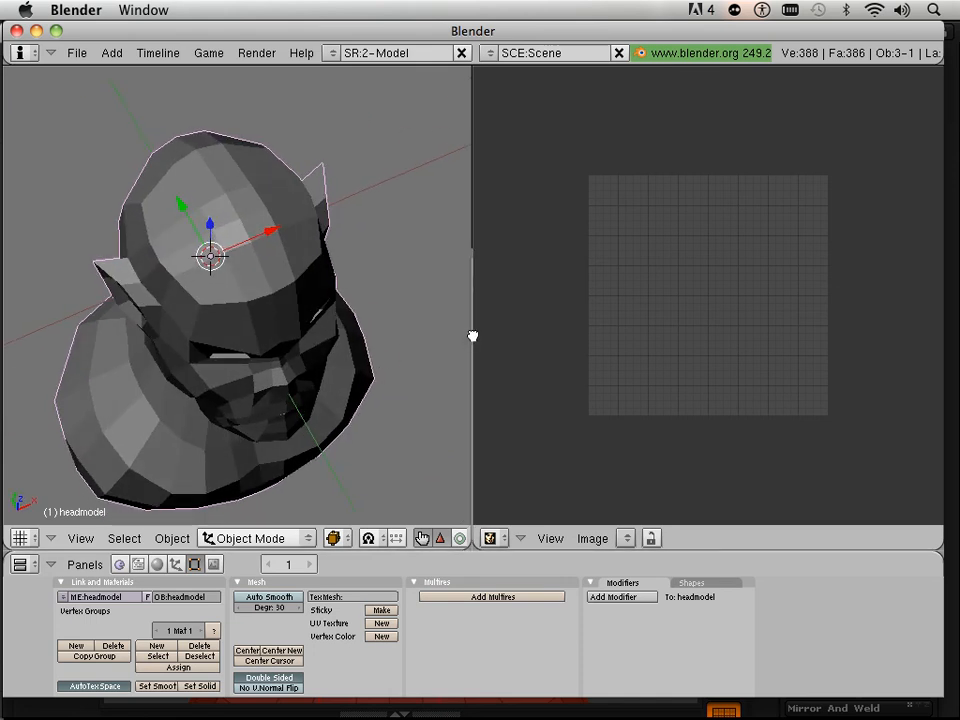
pyautogui.moveTo(473, 334); pyautogui.dragTo(618, 362)
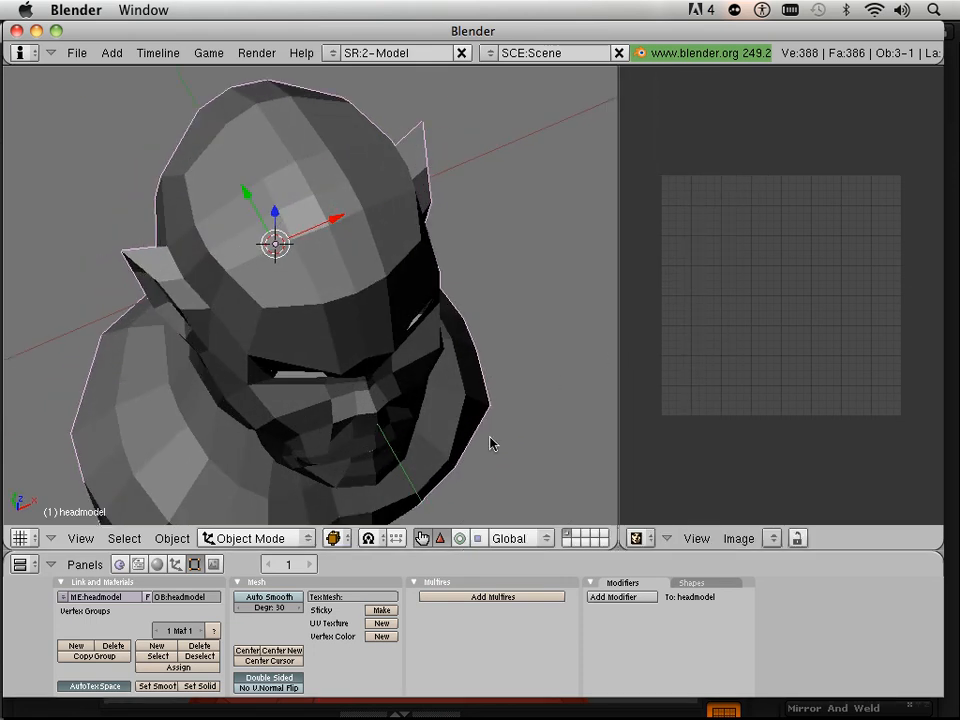
pyautogui.scroll(-3, 476, 426)
pyautogui.moveTo(414, 406); pyautogui.dragTo(402, 404, button='middle')
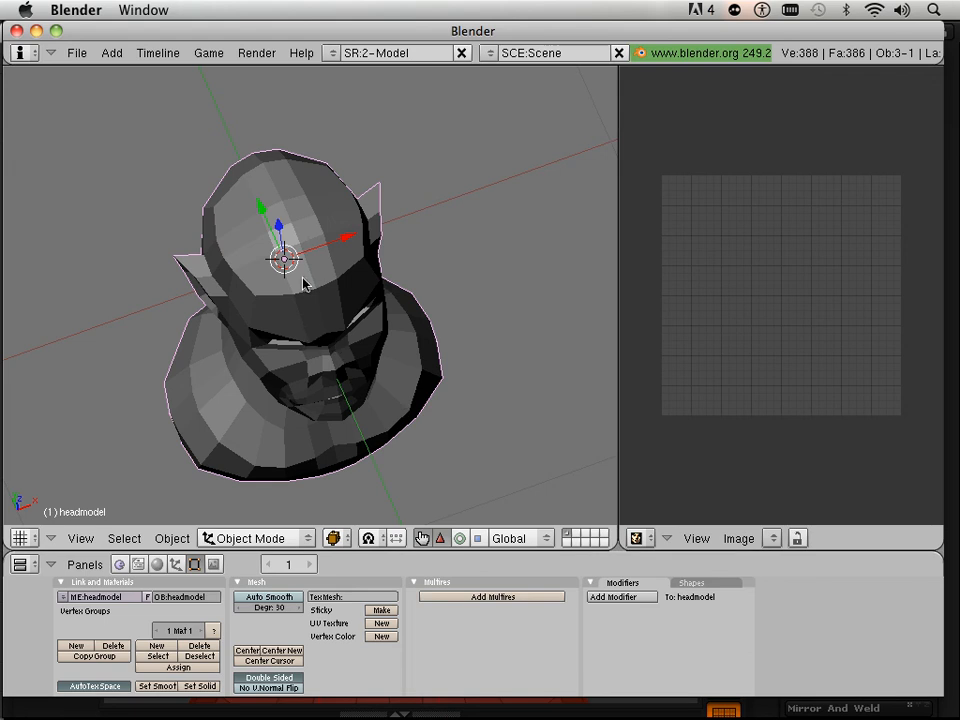
# Step: Put the head mesh into Edit Mode and widen the 3D view further until its selection-mode controls are accessible
pyautogui.press('Tab')
pyautogui.moveTo(270, 262); pyautogui.dragTo(439, 343, button='middle')
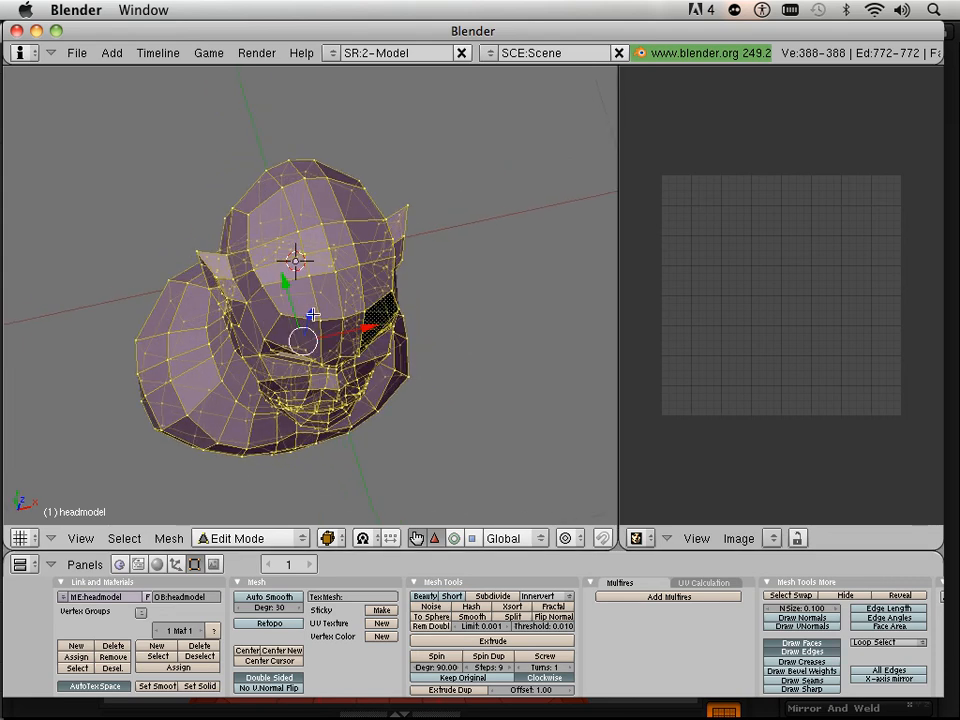
pyautogui.moveTo(613, 501); pyautogui.dragTo(789, 508)
# Step: Switch to edge select mode and limit the selection to visible geometry
pyautogui.click(650, 538)
pyautogui.moveTo(660, 450); pyautogui.dragTo(400, 289, button='middle')
pyautogui.moveTo(476, 298); pyautogui.dragTo(426, 369, button='middle')
pyautogui.moveTo(617, 469); pyautogui.dragTo(660, 450, button='middle')
pyautogui.click(687, 538)
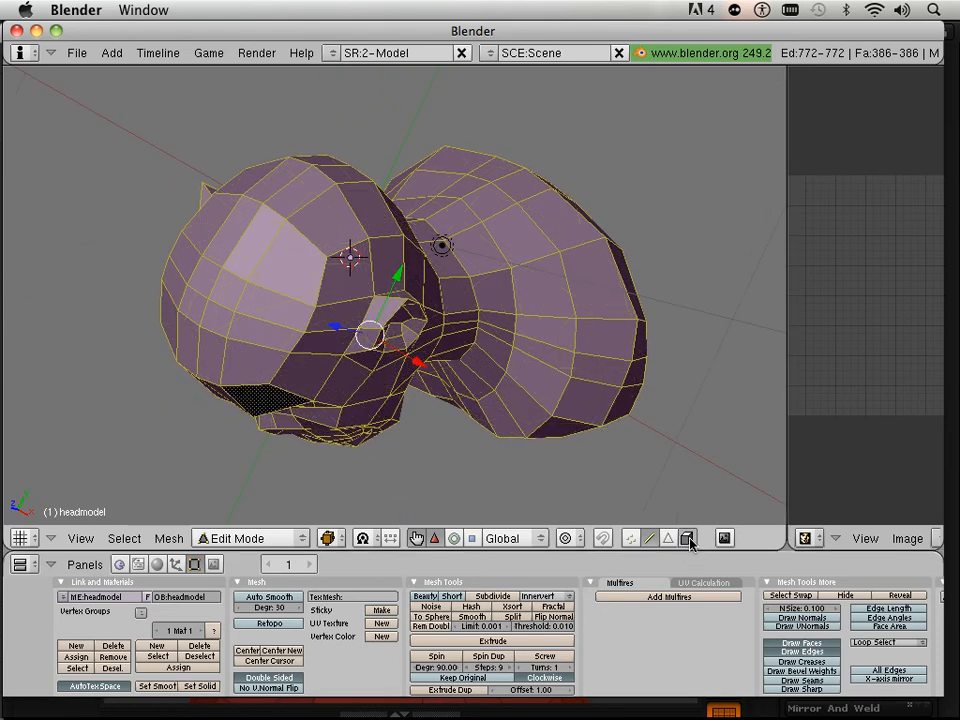
# Step: Clear the selection and select the centre-line edges from the top of the head down to the back of the skull
pyautogui.moveTo(581, 379); pyautogui.dragTo(288, 309, button='middle')
pyautogui.rightClick(228, 253)
pyautogui.keyDown('shift'); pyautogui.rightClick(300, 272); pyautogui.keyUp('shift')
pyautogui.keyDown('shift'); pyautogui.rightClick(285, 309); pyautogui.keyUp('shift')
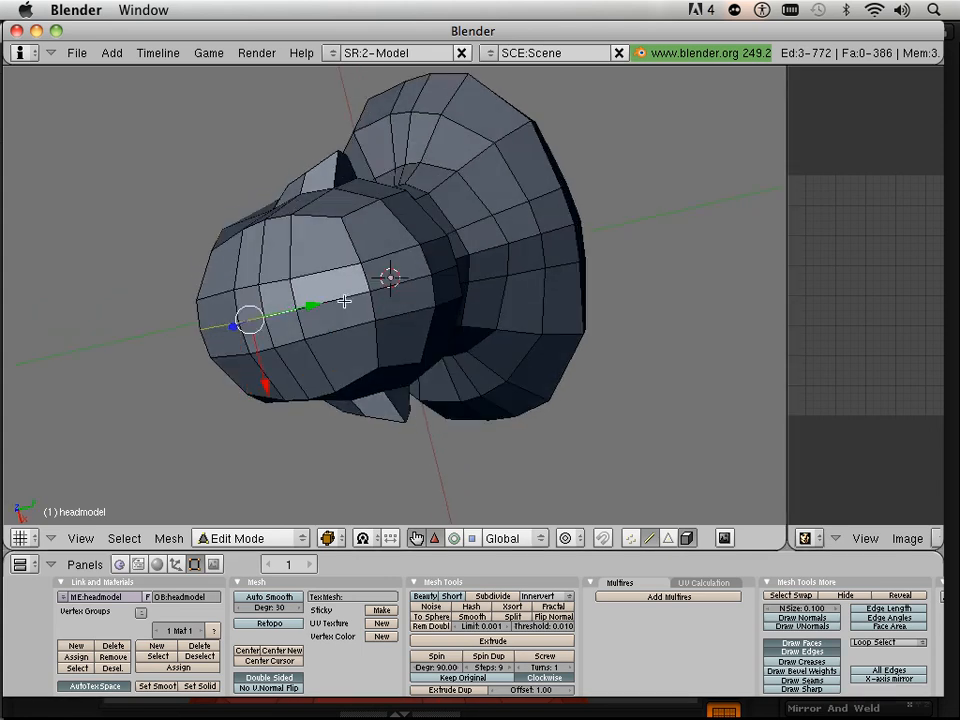
pyautogui.keyDown('shift'); pyautogui.rightClick(348, 299); pyautogui.keyUp('shift')
pyautogui.moveTo(351, 298); pyautogui.dragTo(362, 324, button='middle')
pyautogui.keyDown('shift'); pyautogui.rightClick(351, 295); pyautogui.keyUp('shift')
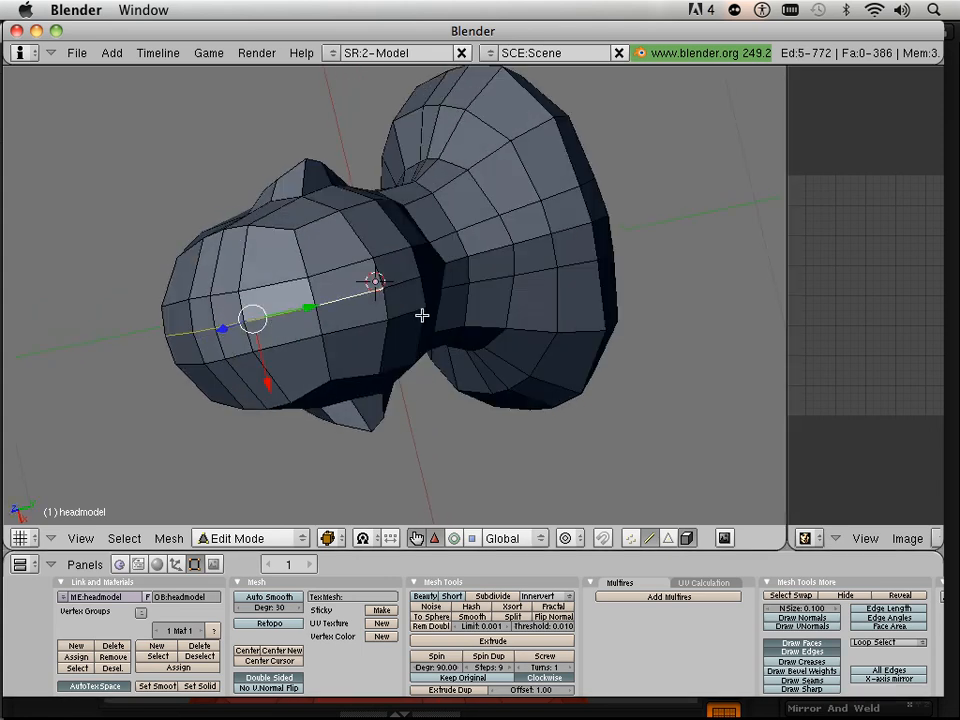
pyautogui.moveTo(422, 315); pyautogui.dragTo(375, 286, button='middle')
pyautogui.keyDown('shift'); pyautogui.rightClick(345, 291); pyautogui.keyUp('shift')
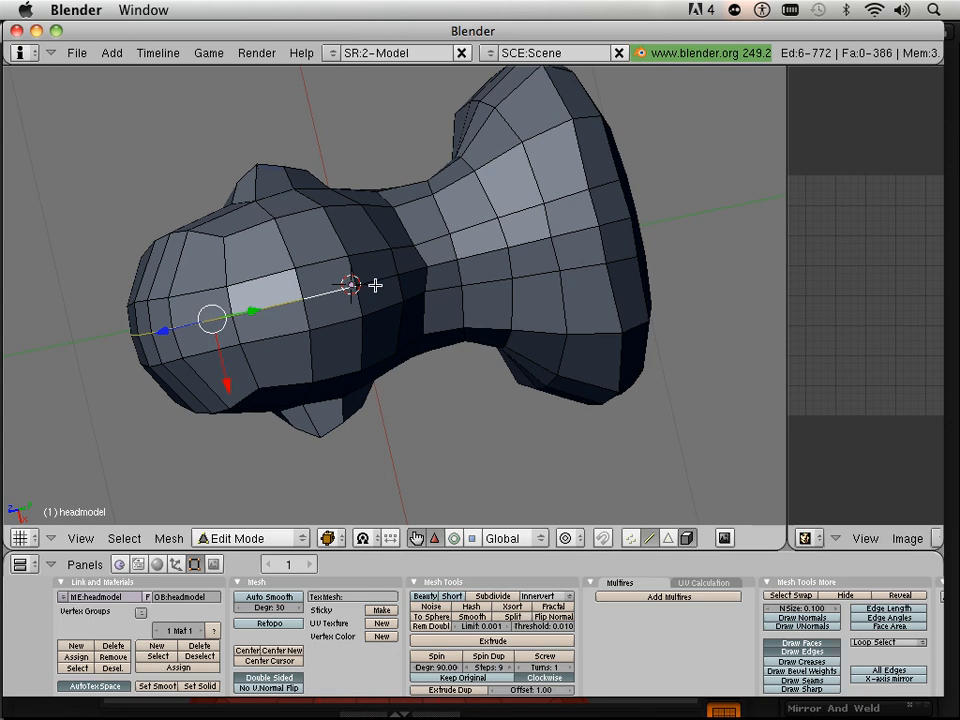
pyautogui.keyDown('shift'); pyautogui.rightClick(375, 283); pyautogui.keyUp('shift')
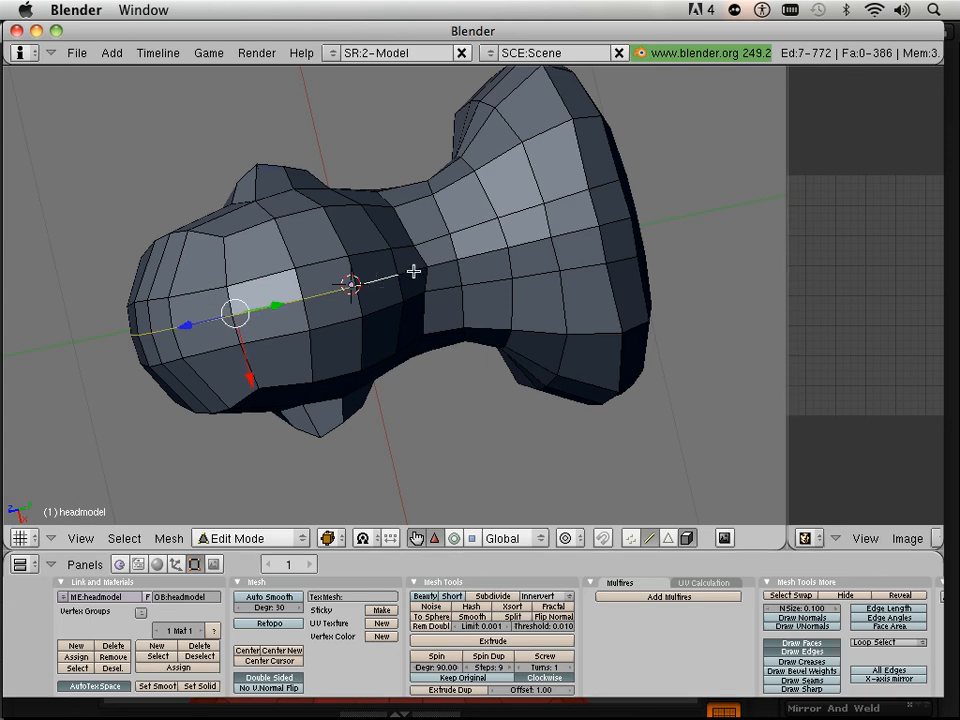
# Step: Extend the edge selection along the centre line down the back of the neck to the rim of the bust
pyautogui.keyDown('shift'); pyautogui.rightClick(444, 264); pyautogui.keyUp('shift')
pyautogui.keyDown('shift'); pyautogui.rightClick(444, 261); pyautogui.keyUp('shift')
pyautogui.keyDown('shift'); pyautogui.rightClick(471, 258); pyautogui.keyUp('shift')
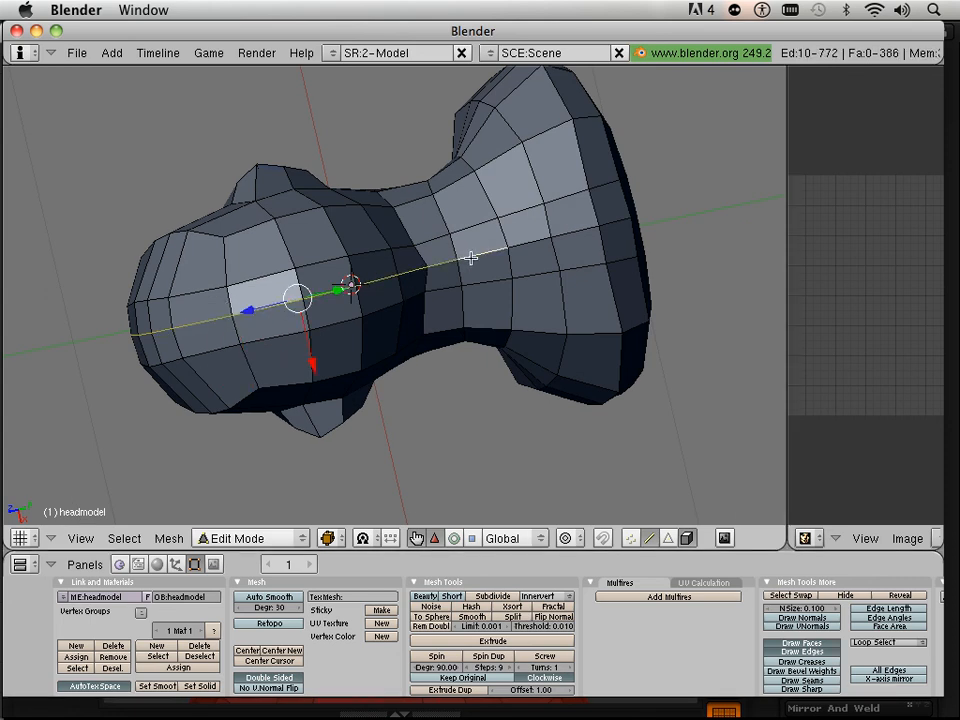
pyautogui.keyDown('shift'); pyautogui.rightClick(534, 239); pyautogui.keyUp('shift')
pyautogui.moveTo(660, 255); pyautogui.dragTo(525, 272, button='middle')
pyautogui.keyDown('shift'); pyautogui.rightClick(581, 246); pyautogui.keyUp('shift')
pyautogui.keyDown('shift'); pyautogui.rightClick(630, 249); pyautogui.keyUp('shift')
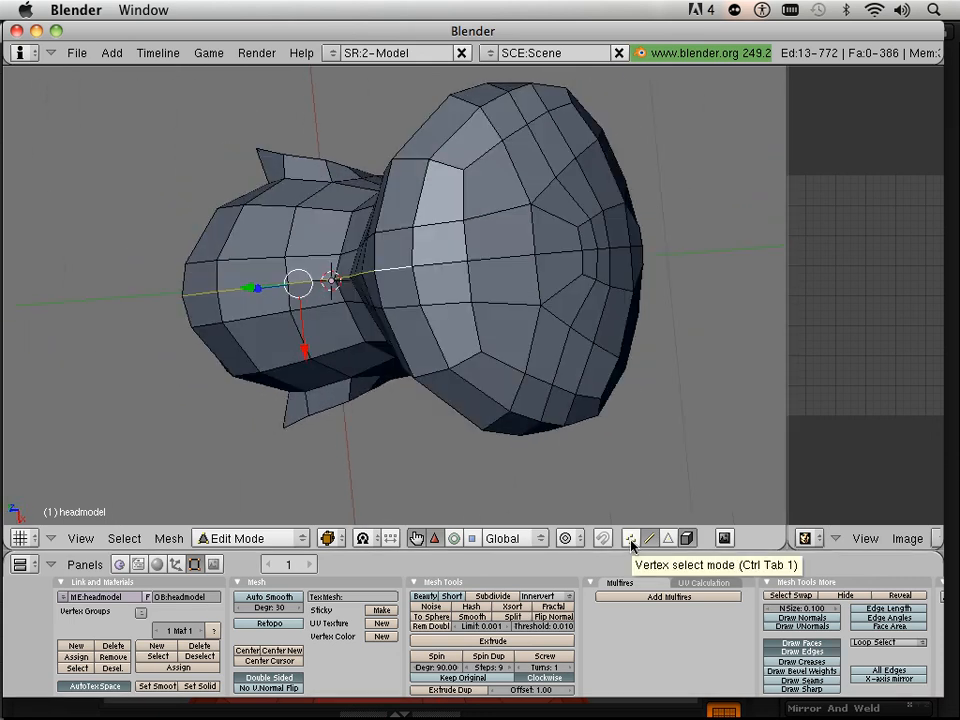
# Step: Extend the edge selection along the centre line across the underside of the bust to its front rim
pyautogui.keyDown('shift'); pyautogui.rightClick(548, 254); pyautogui.keyUp('shift')
pyautogui.keyDown('shift'); pyautogui.rightClick(517, 254); pyautogui.keyUp('shift')
pyautogui.keyDown('shift'); pyautogui.rightClick(440, 256); pyautogui.keyUp('shift')
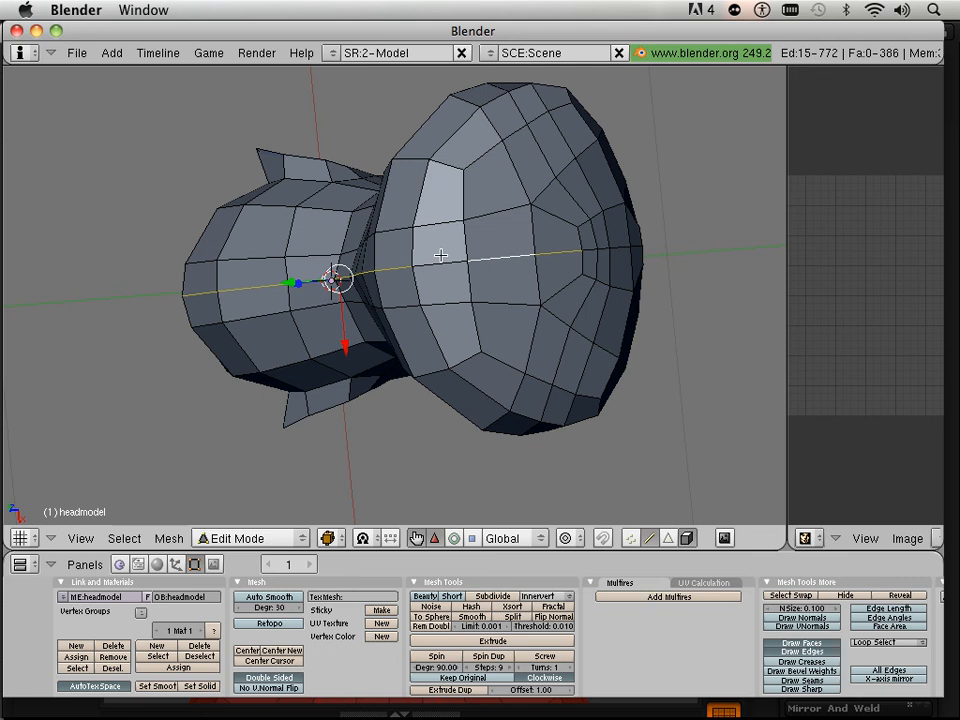
pyautogui.moveTo(635, 298); pyautogui.dragTo(525, 304, button='middle')
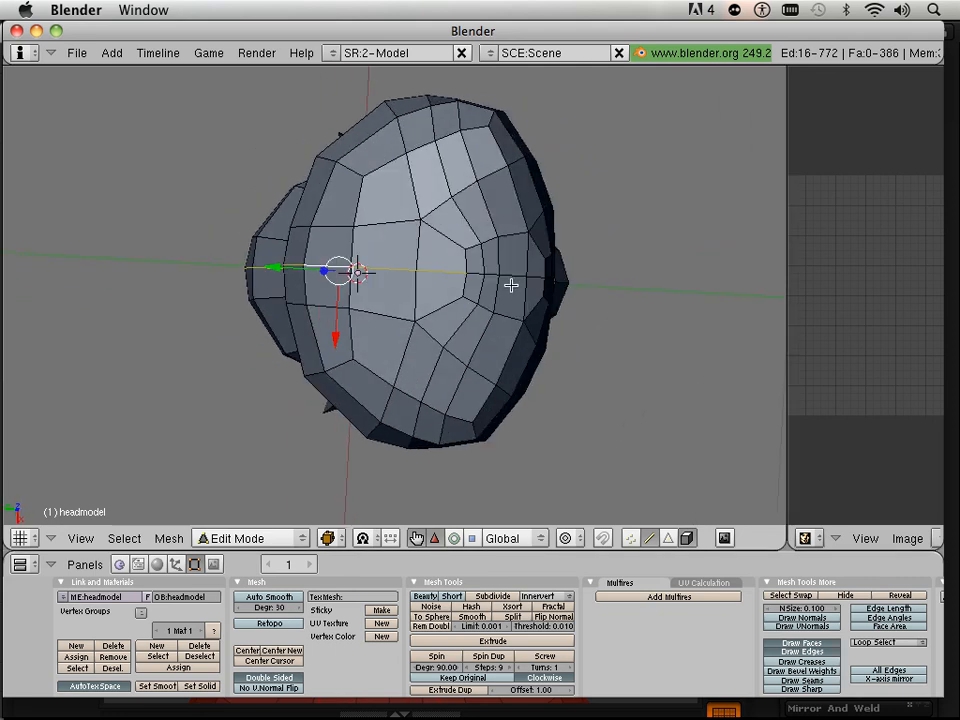
pyautogui.keyDown('shift'); pyautogui.rightClick(510, 277); pyautogui.keyUp('shift')
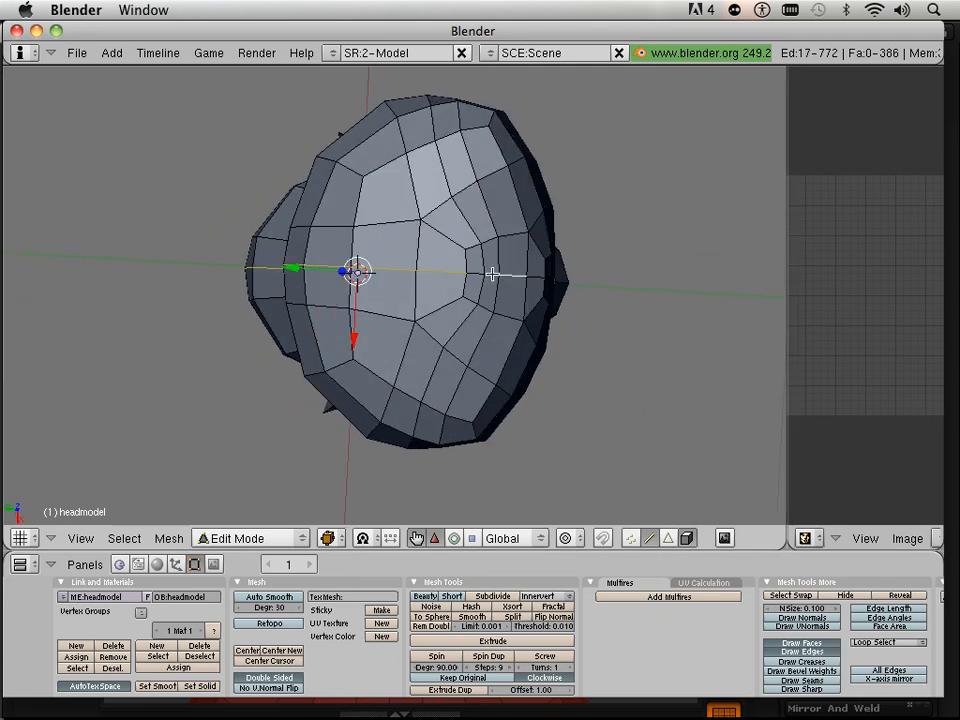
pyautogui.keyDown('shift'); pyautogui.rightClick(492, 273); pyautogui.keyUp('shift')
pyautogui.moveTo(673, 319); pyautogui.dragTo(519, 300, button='middle')
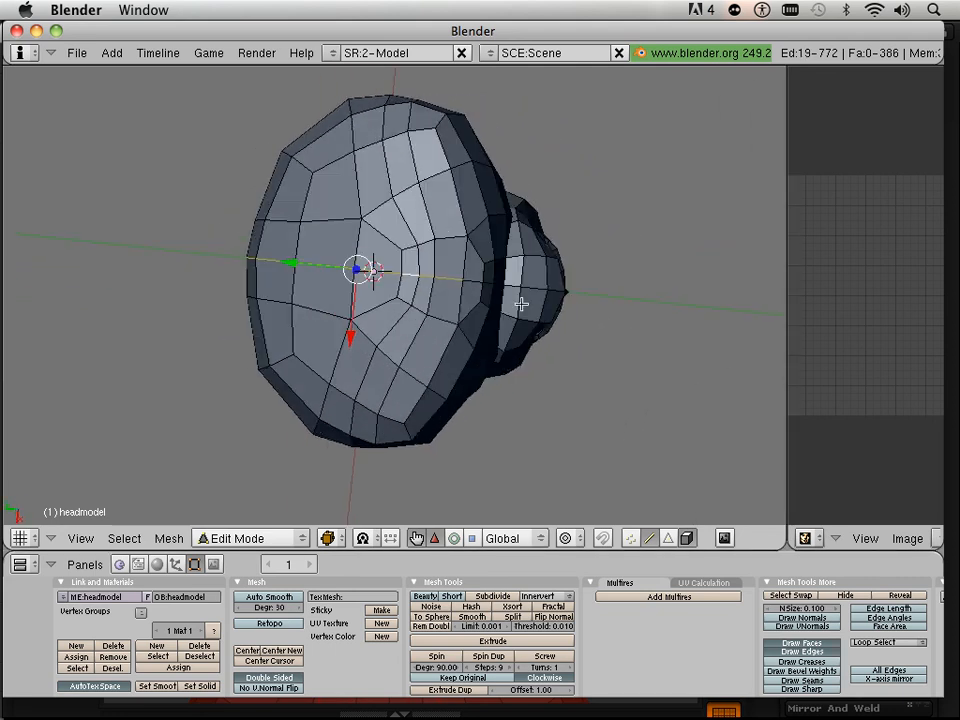
pyautogui.keyDown('shift'); pyautogui.rightClick(475, 280); pyautogui.keyUp('shift')
# Step: Mark the selected centre-line edges as a UV seam
pyautogui.moveTo(619, 321); pyautogui.dragTo(646, 320, button='middle')
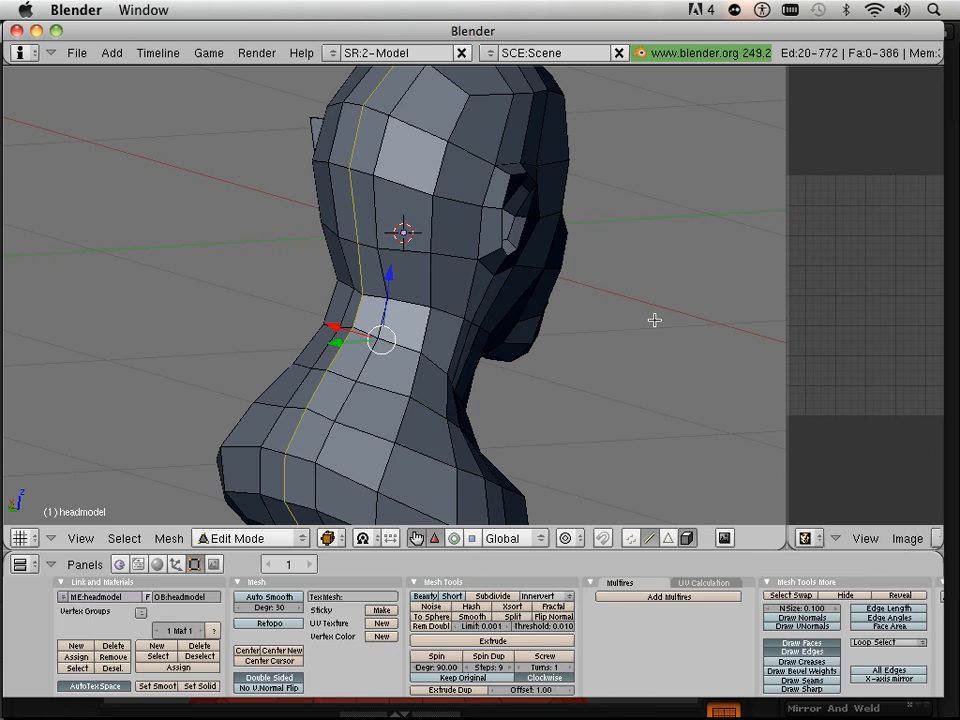
pyautogui.hotkey('ctrl', 'e')
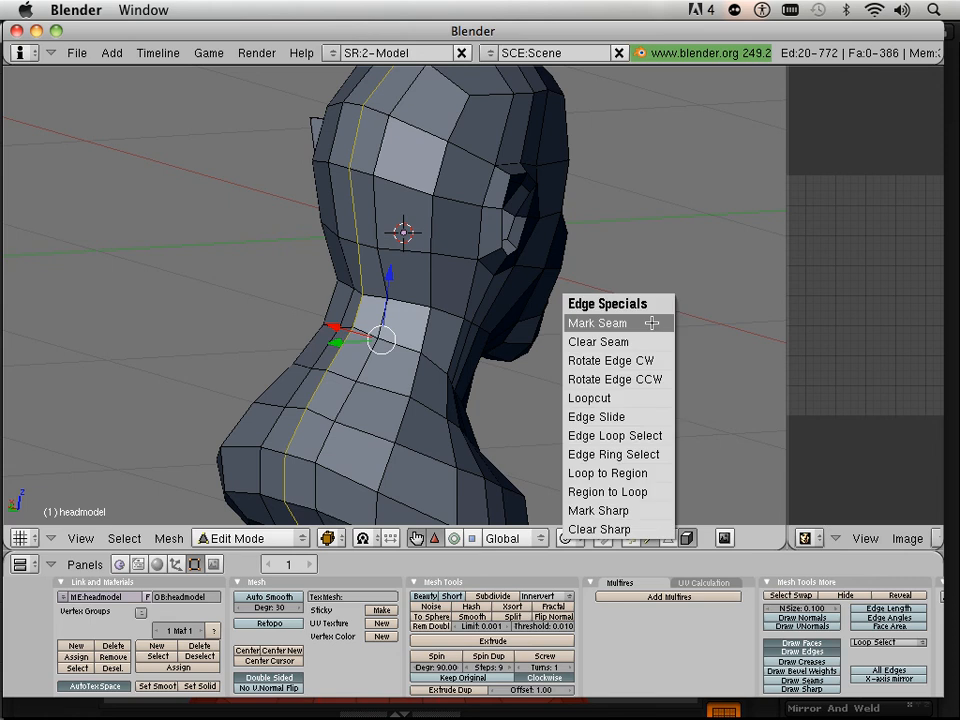
pyautogui.click(651, 323)
# Step: Select the entire head mesh and unwrap it along the marked seam
pyautogui.moveTo(643, 323); pyautogui.dragTo(594, 319, button='middle')
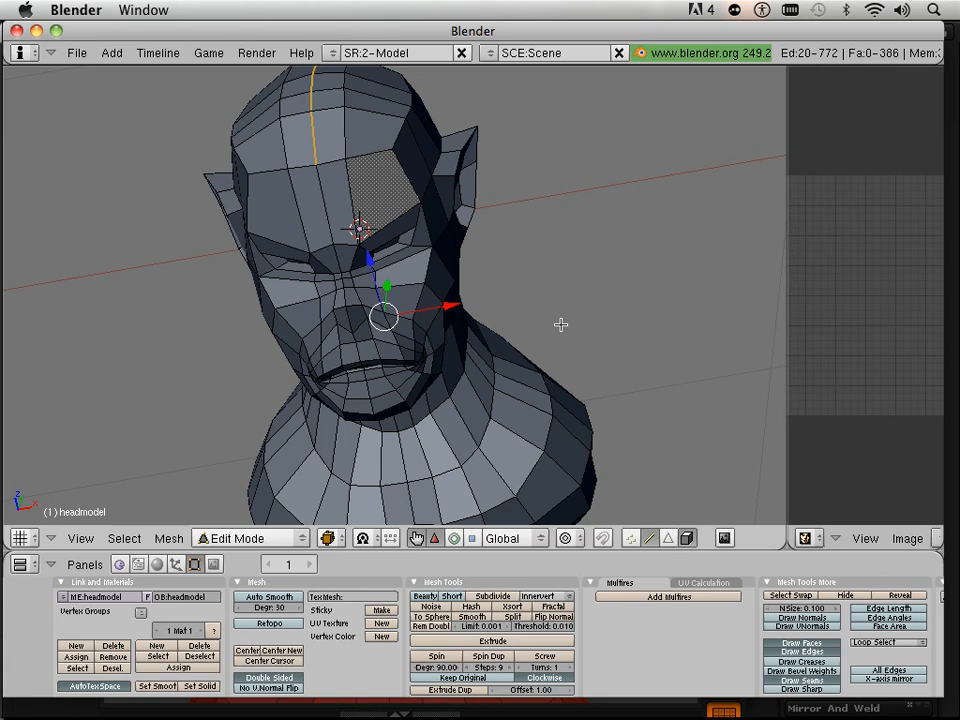
pyautogui.press('a')
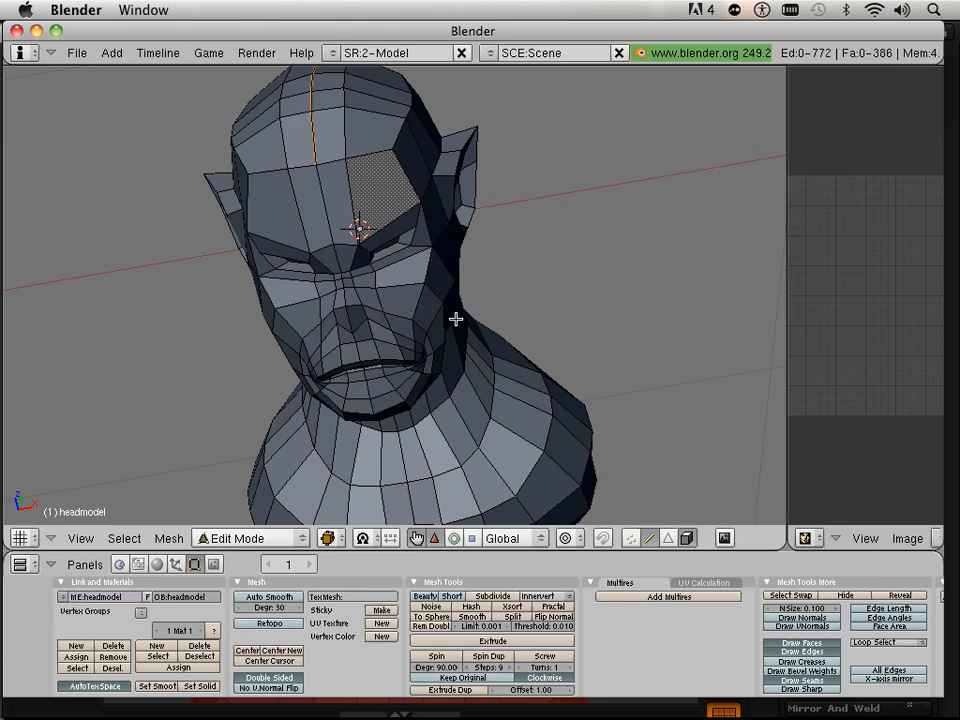
pyautogui.press('a')
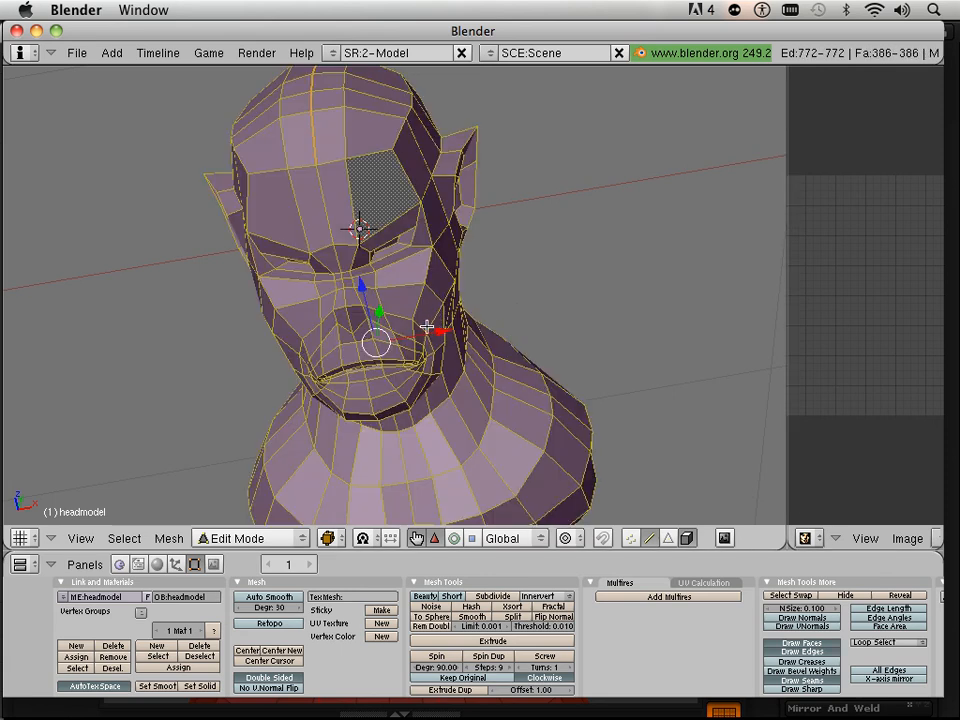
pyautogui.press('u')
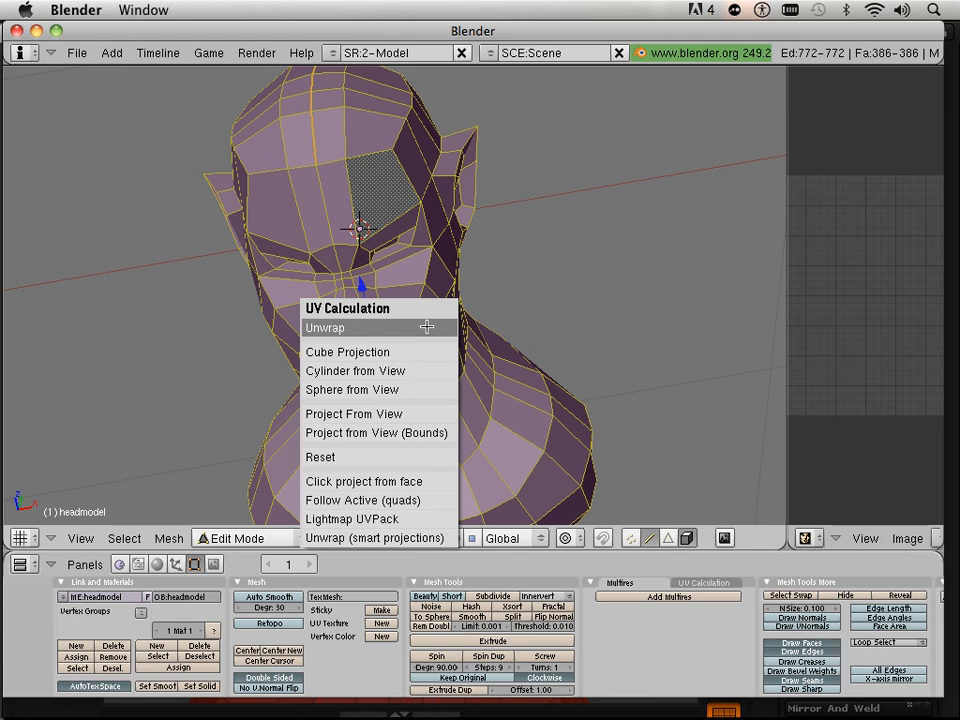
pyautogui.click(426, 327)
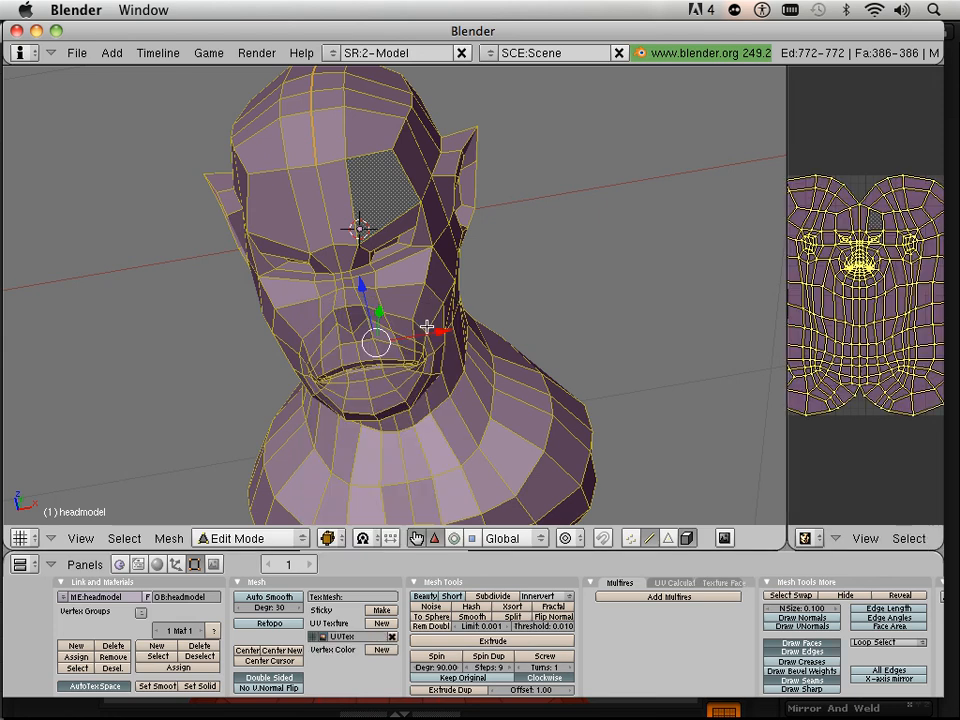
# Step: Enlarge the UV editor area and shift the whole UV layout slightly sideways to centre it in the UV square
pyautogui.moveTo(786, 332); pyautogui.dragTo(541, 325)
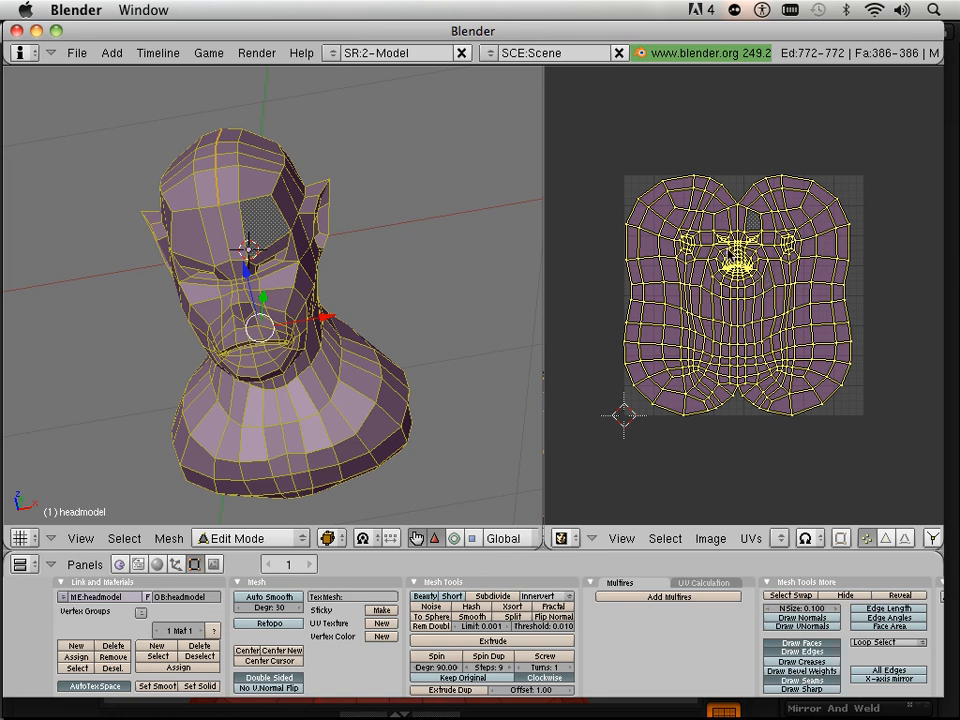
pyautogui.press('g')
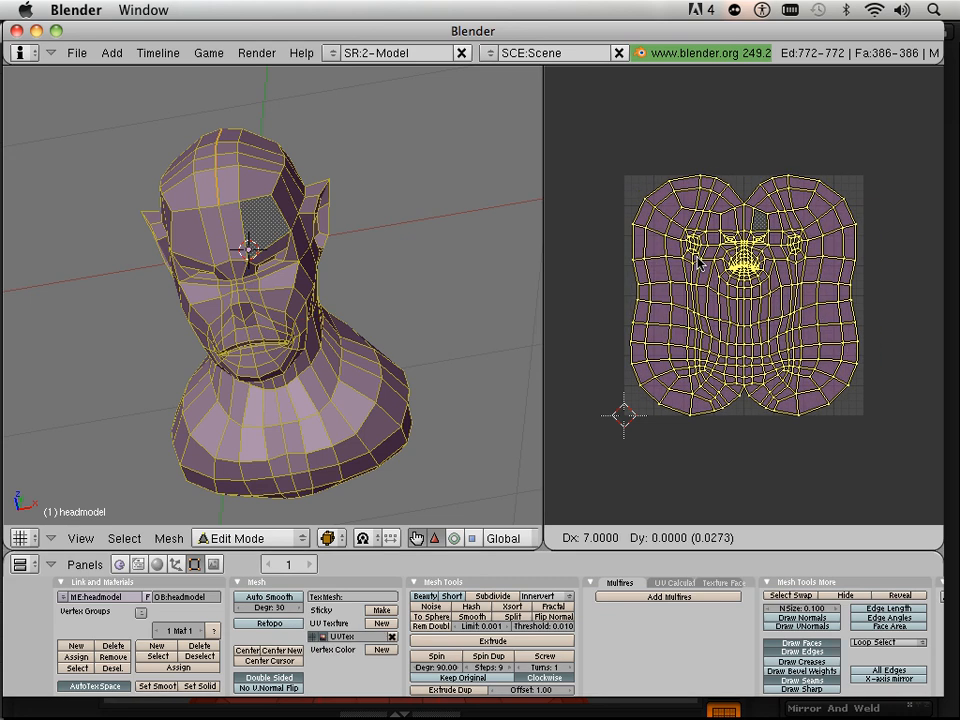
pyautogui.click(697, 262)
pyautogui.press('r')
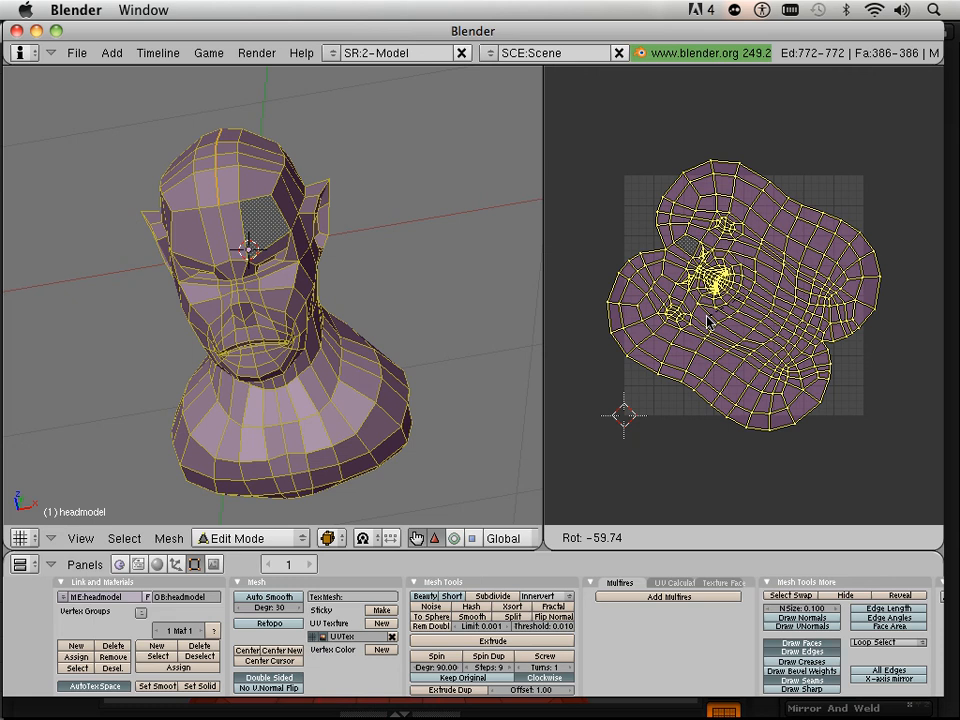
pyautogui.press('Escape')
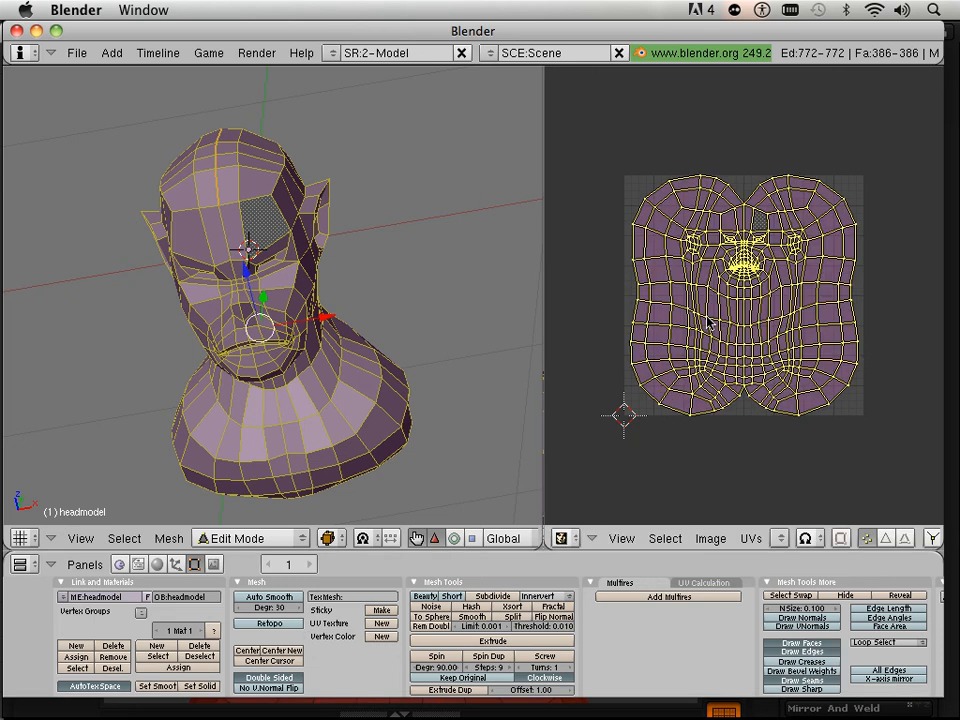
pyautogui.write('r180')
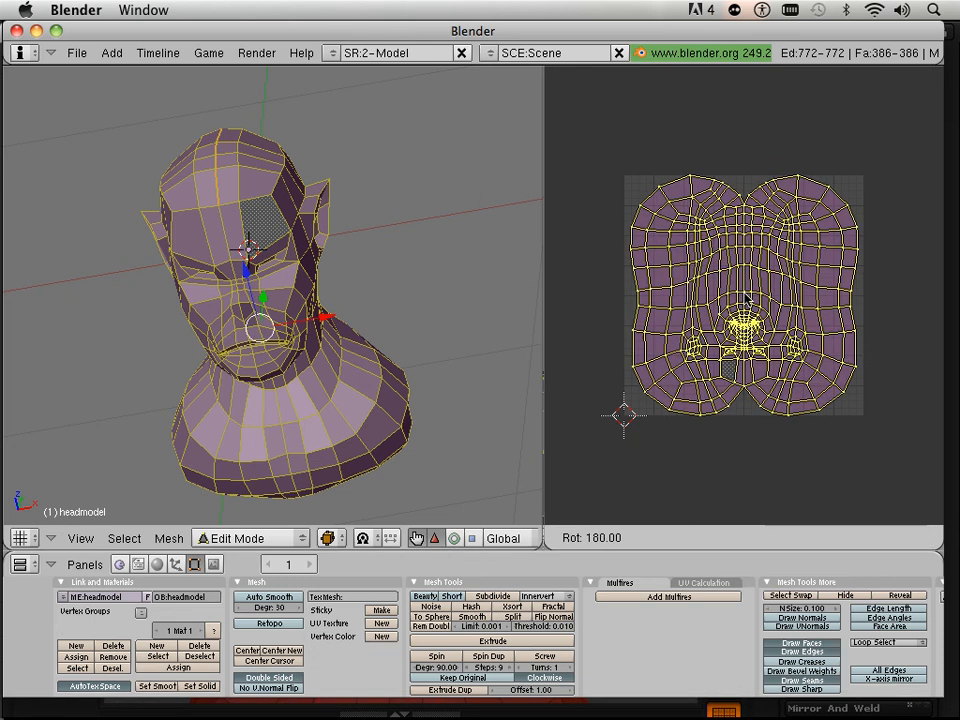
pyautogui.press('Escape')
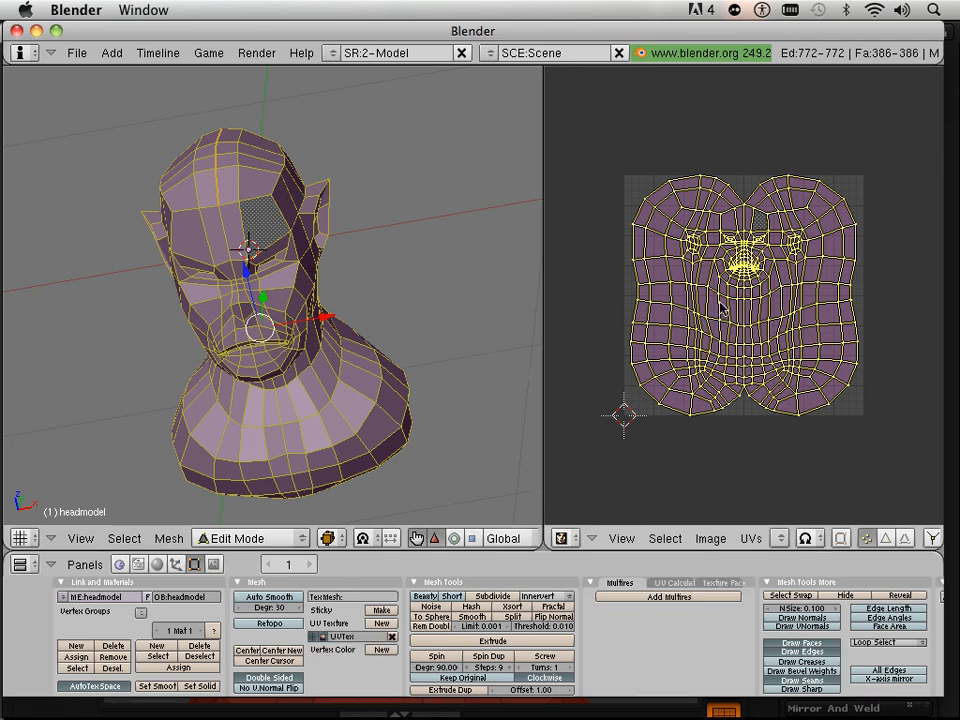
# Step: Scale the whole UV layout down slightly and nudge it so a margin remains inside the UV square
pyautogui.press('s')
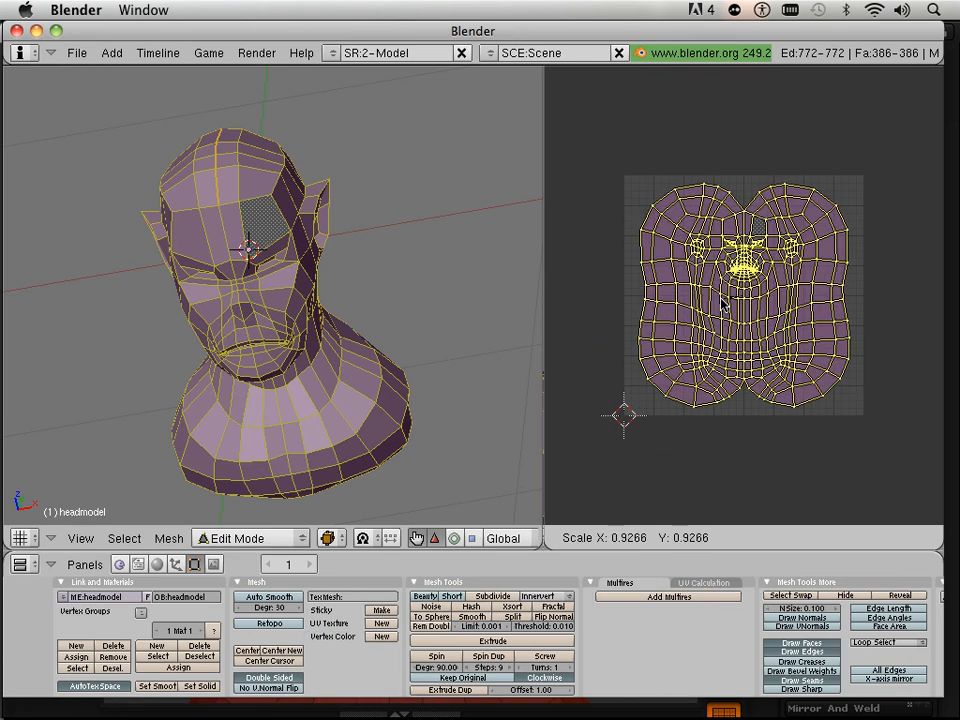
pyautogui.click(720, 299)
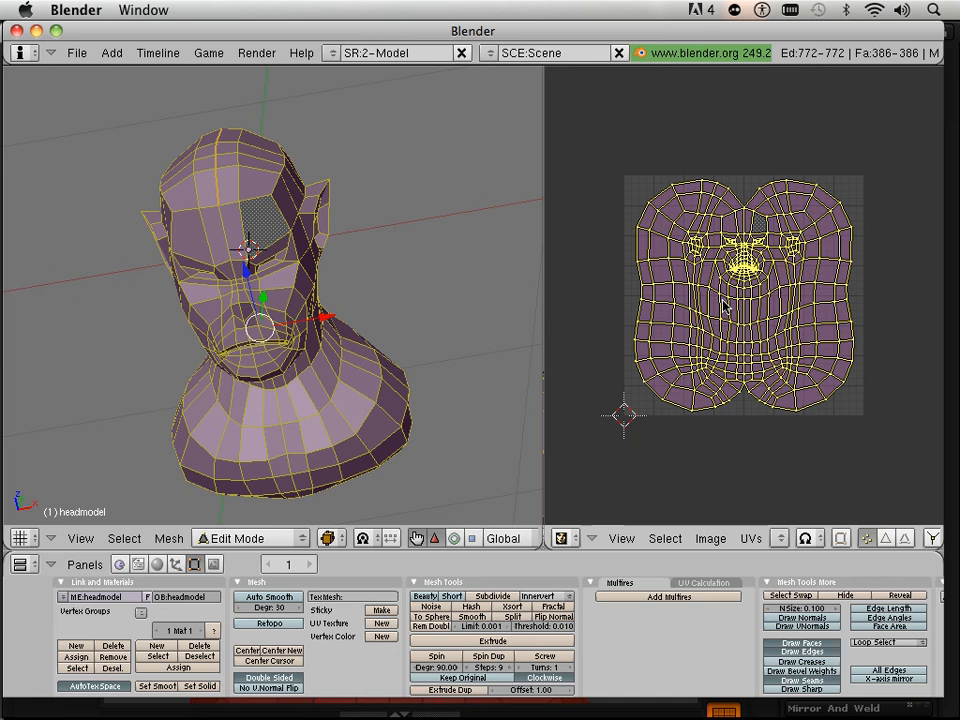
pyautogui.press('g')
pyautogui.click(725, 304)
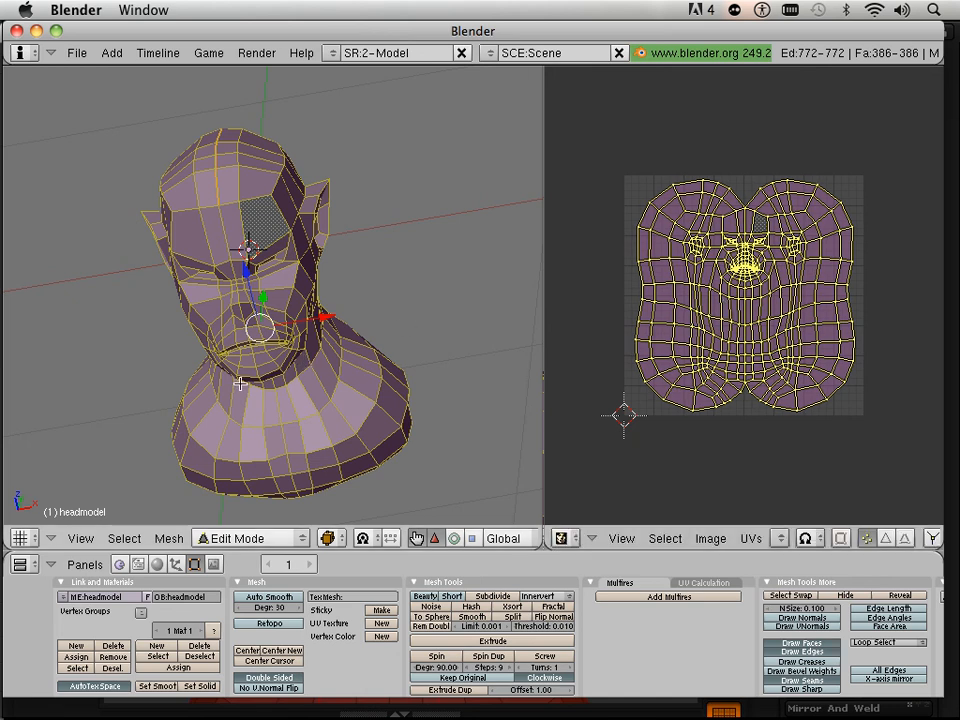
pyautogui.scroll(2, 240, 383)
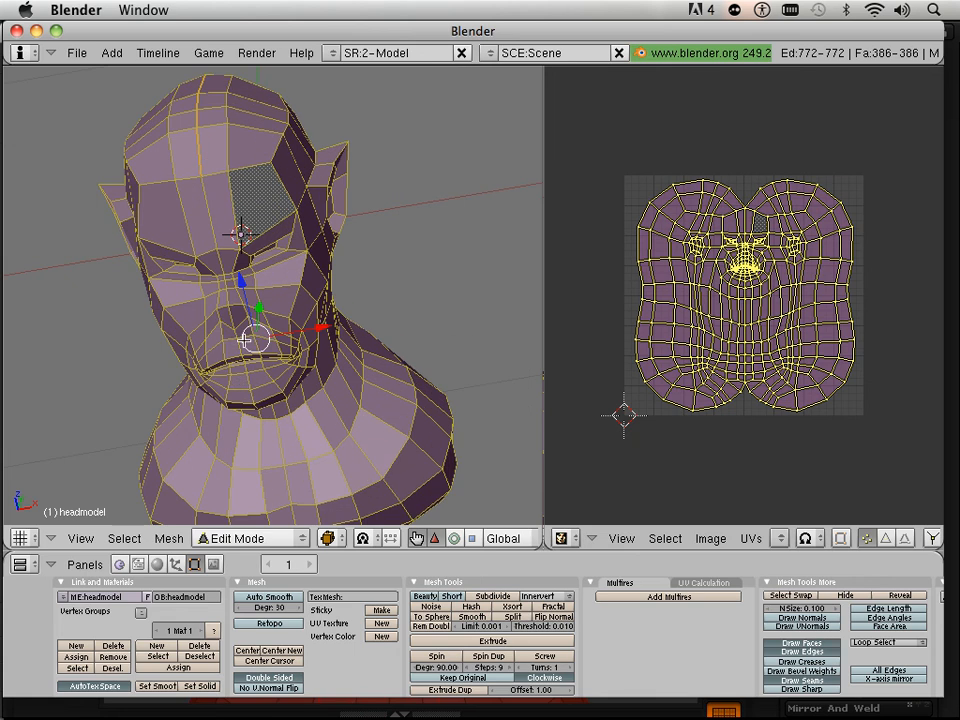
pyautogui.moveTo(424, 325); pyautogui.dragTo(350, 323, button='middle')
pyautogui.scroll(-2, 378, 326)
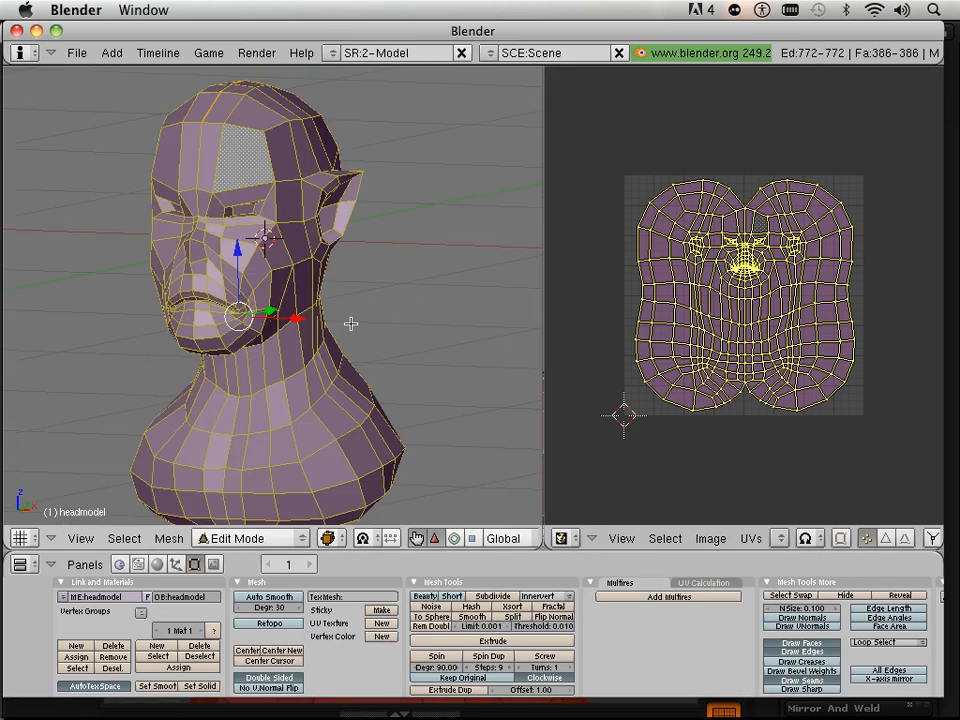